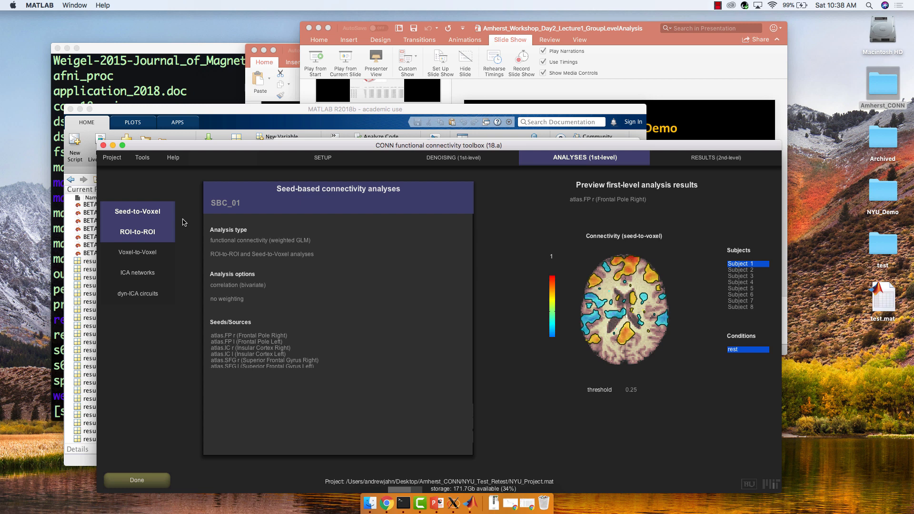
Review the available analysis types for the seed-based analysis without changing the selection.
left_click(305, 242)
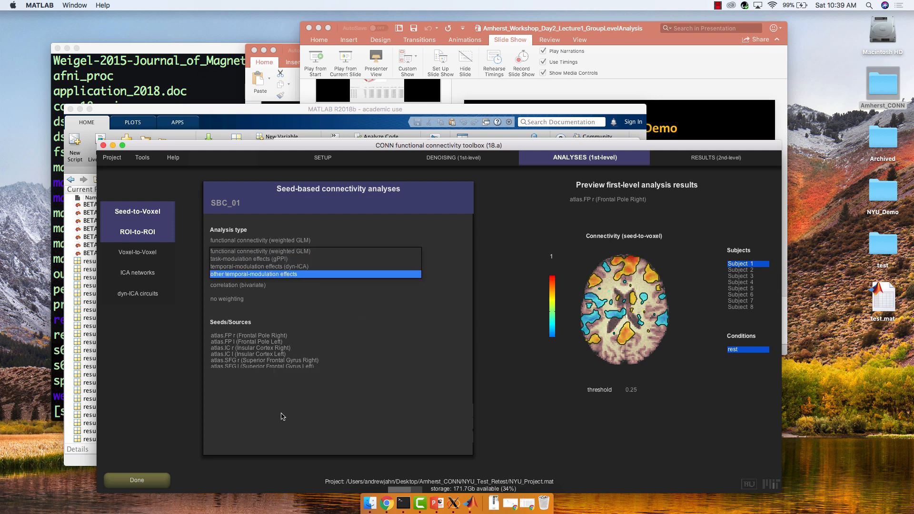
left_click(226, 420)
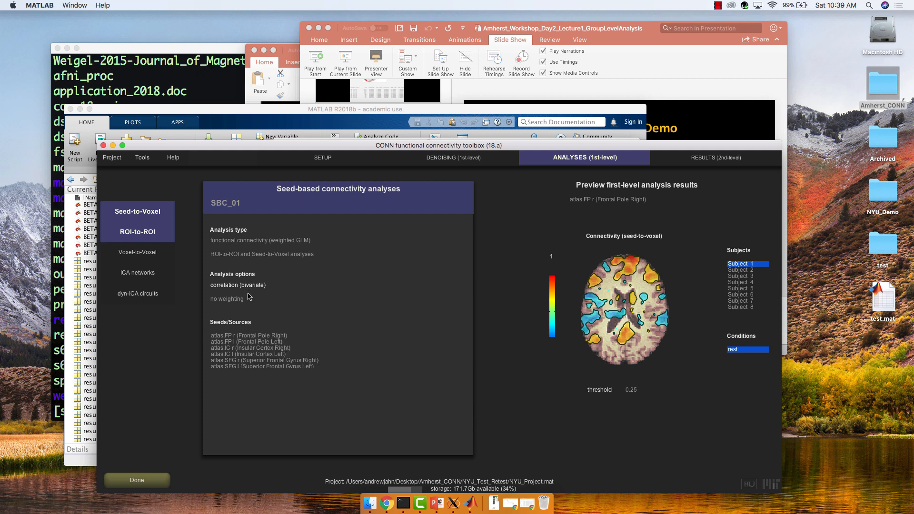
Select the atlas.MedFC (Frontal Medial Cortex) seed and remove it from the seeds/sources list.
mouse_move(244, 328)
scroll(248, 347, "down", 4)
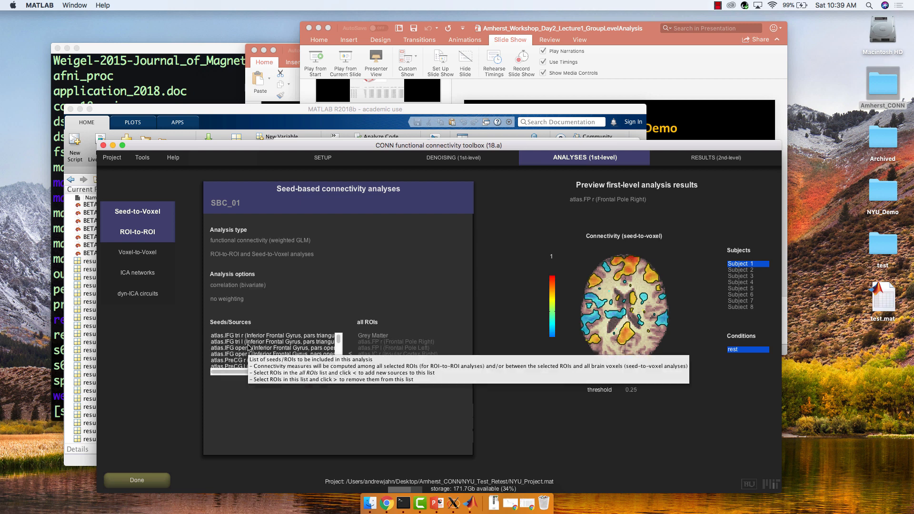
scroll(249, 348, "down", 3)
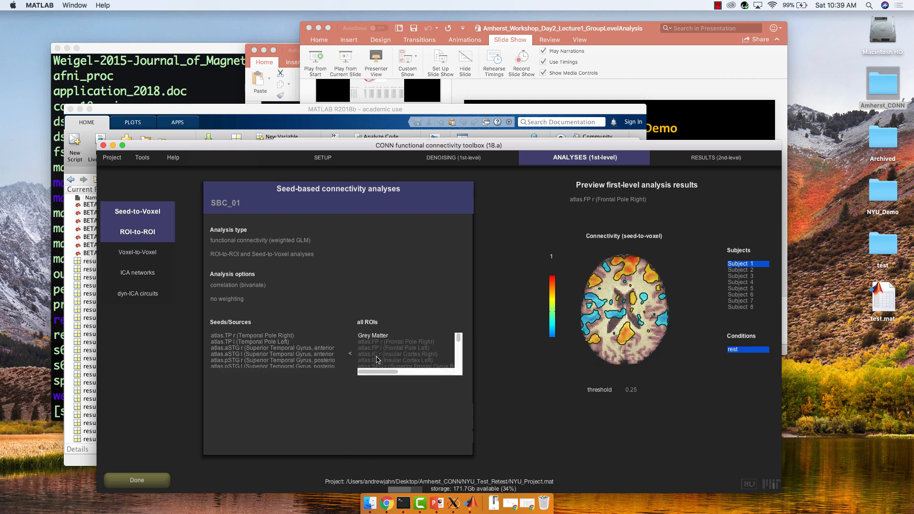
mouse_move(323, 353)
scroll(323, 353, "down", 10)
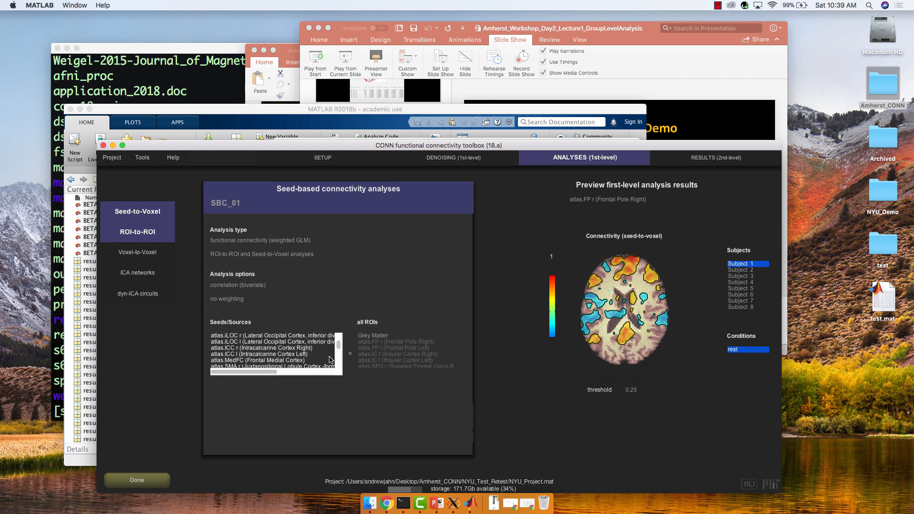
left_click(326, 360)
scroll(314, 357, "up", 15)
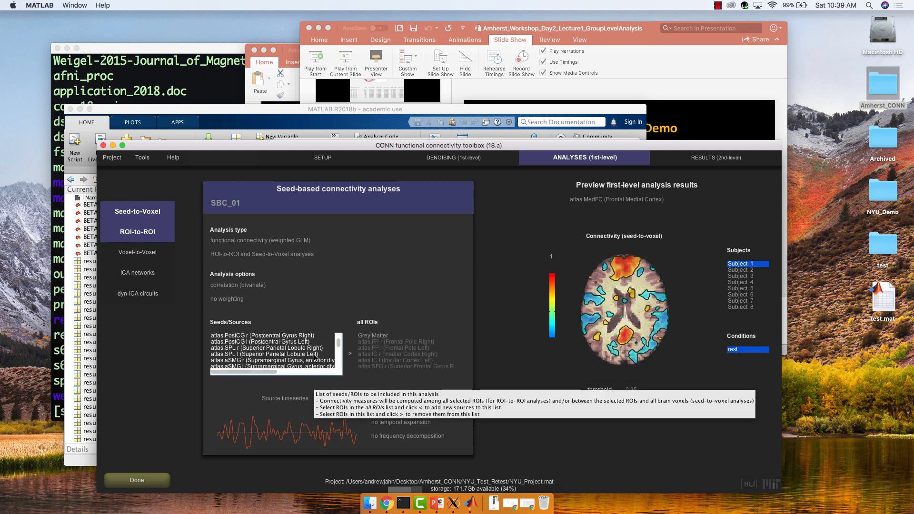
scroll(314, 357, "down", 20)
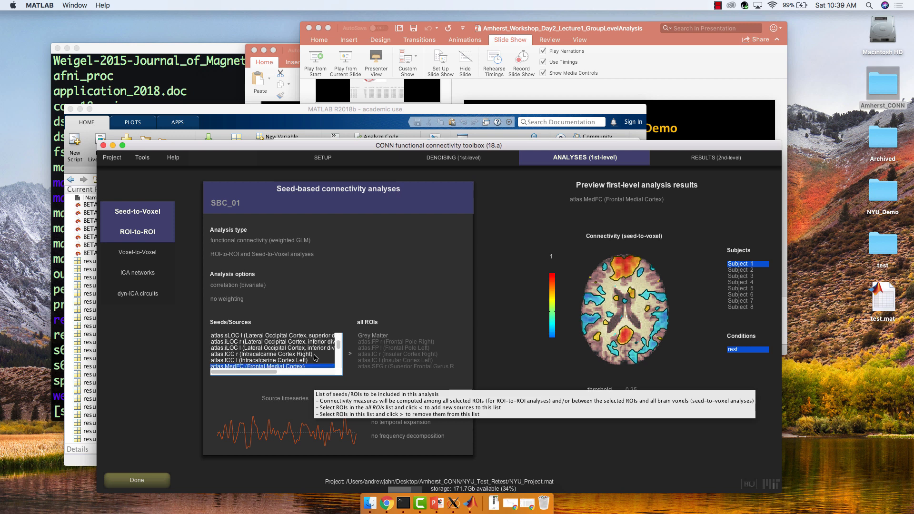
scroll(314, 357, "up", 10)
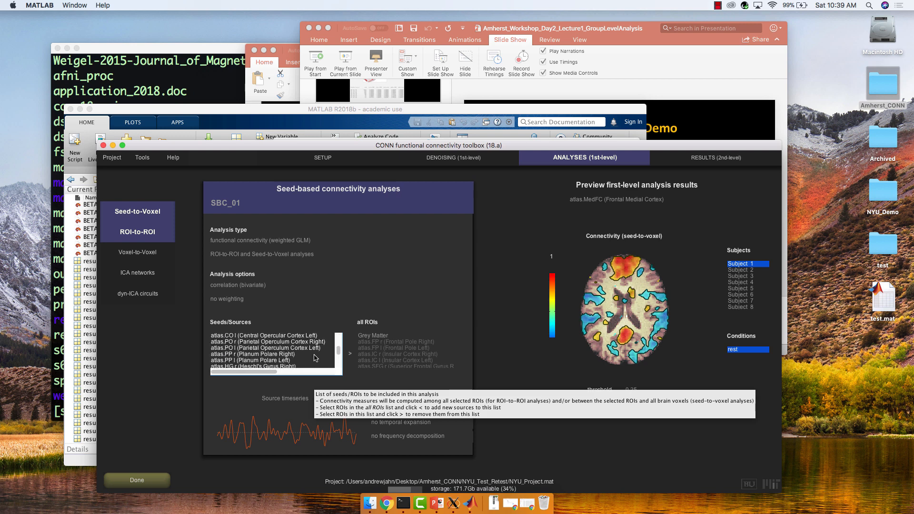
scroll(315, 357, "up", 10)
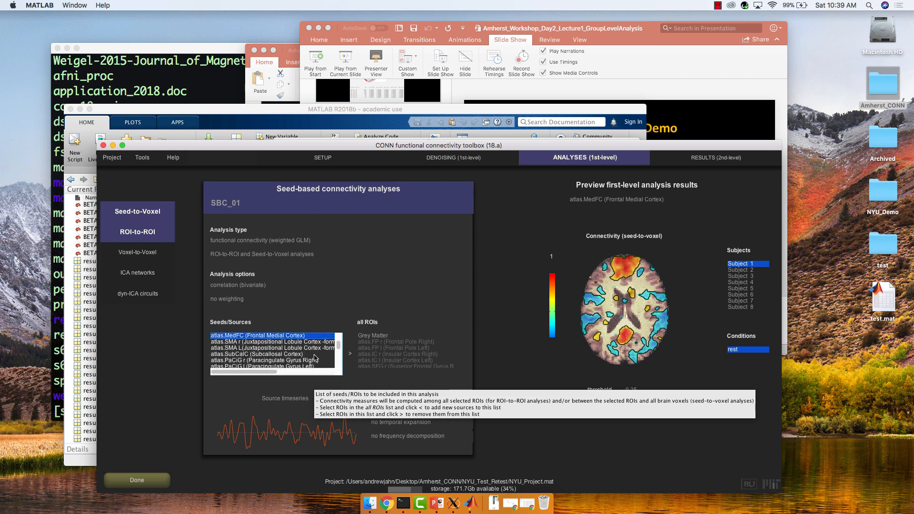
left_click(350, 356)
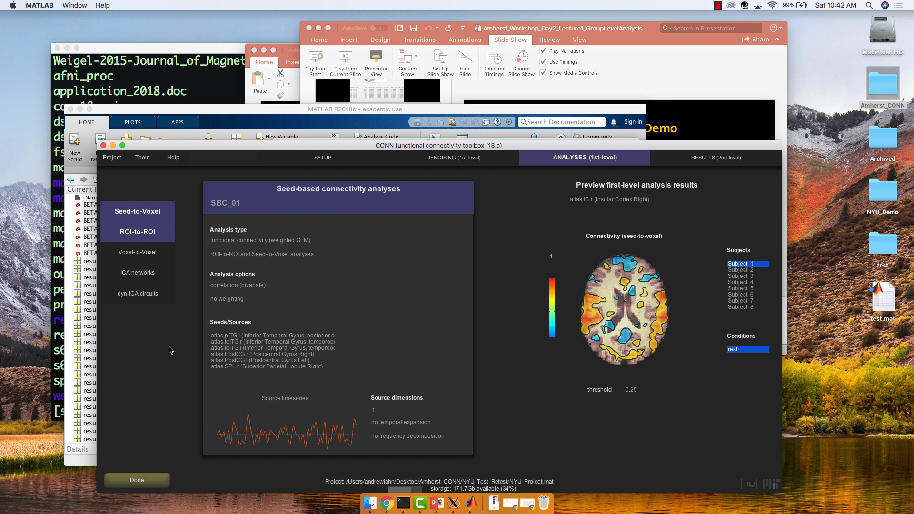
Open the Setup ROIs page and add a new empty ROI entry.
left_click(316, 158)
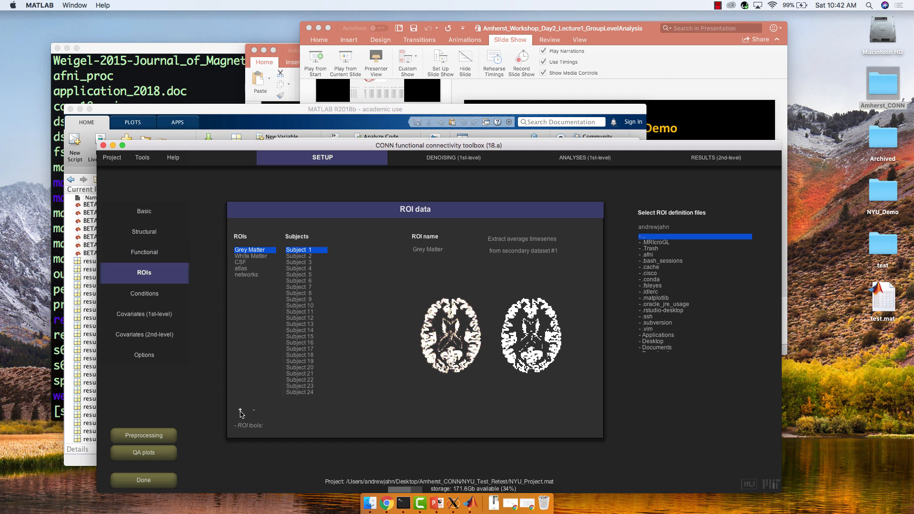
left_click(241, 410)
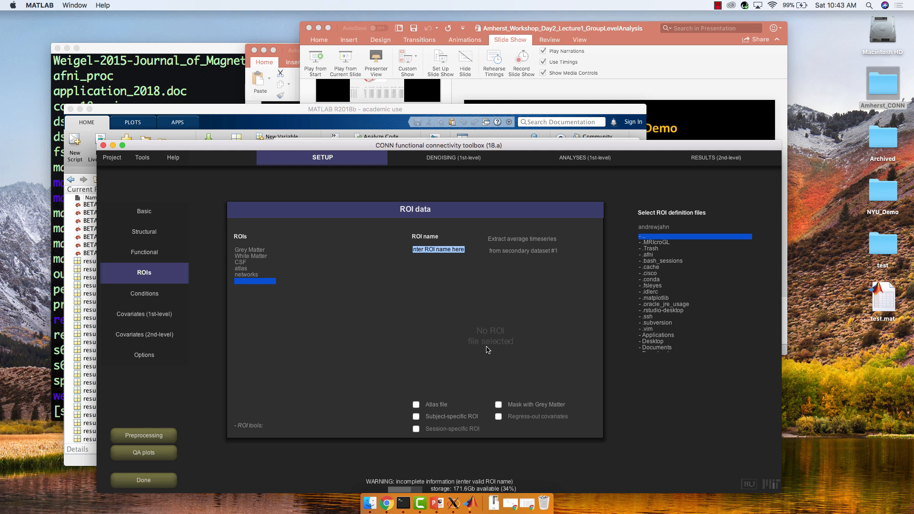
Return to the first-level analyses and preview the seed-to-voxel connectivity map for Subject 2.
left_click(589, 158)
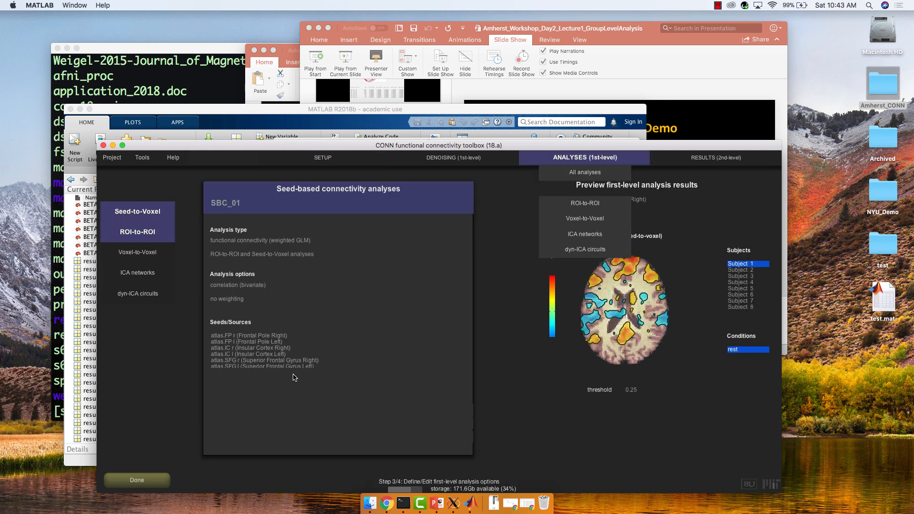
mouse_move(290, 361)
scroll(289, 360, "down", 15)
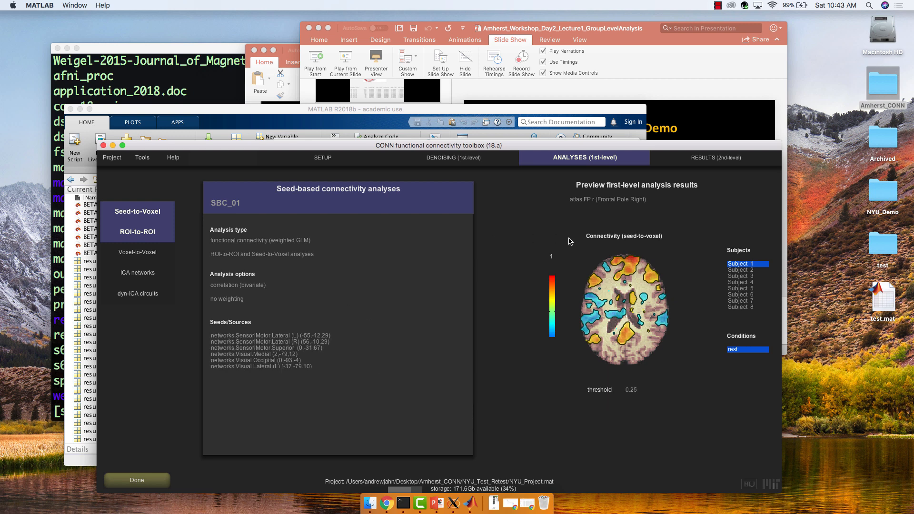
left_click(744, 270)
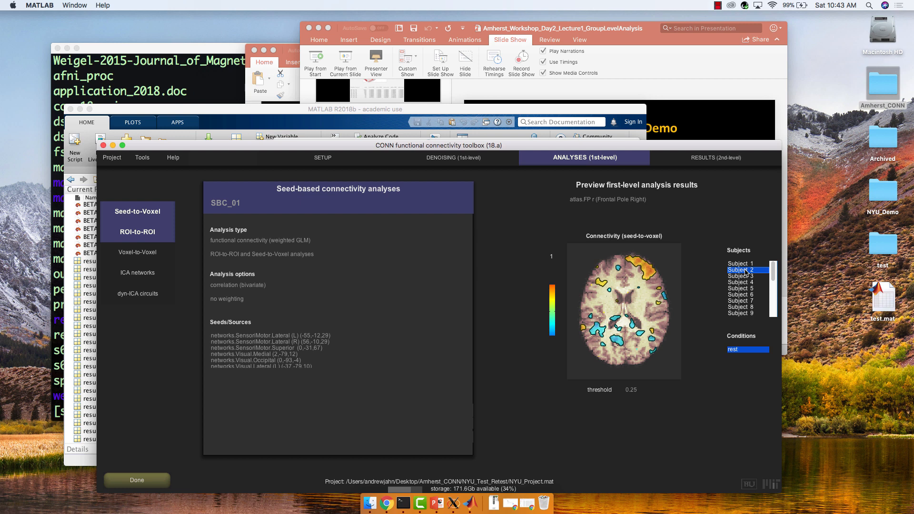
Preview the networks.SensorMotor.Superior and networks.Visual.Medial seed maps, stepping through the axial slices.
left_click(294, 348)
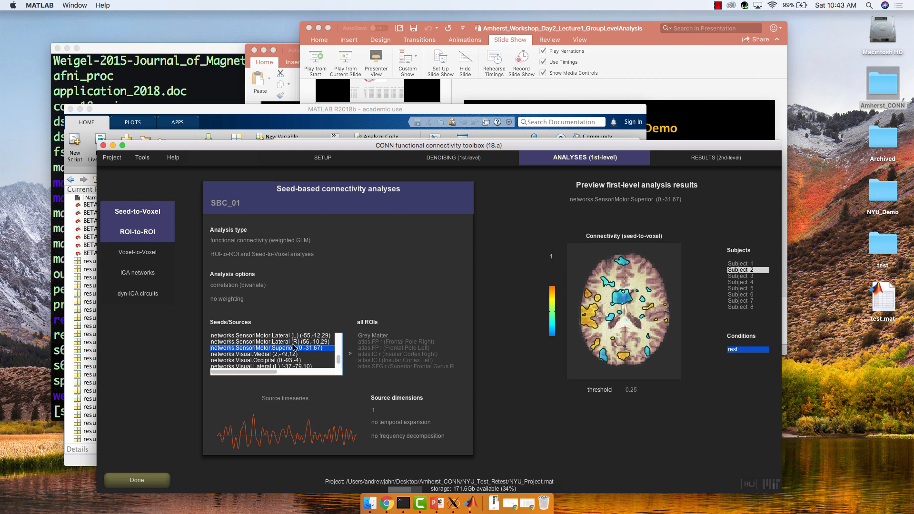
left_click(278, 355)
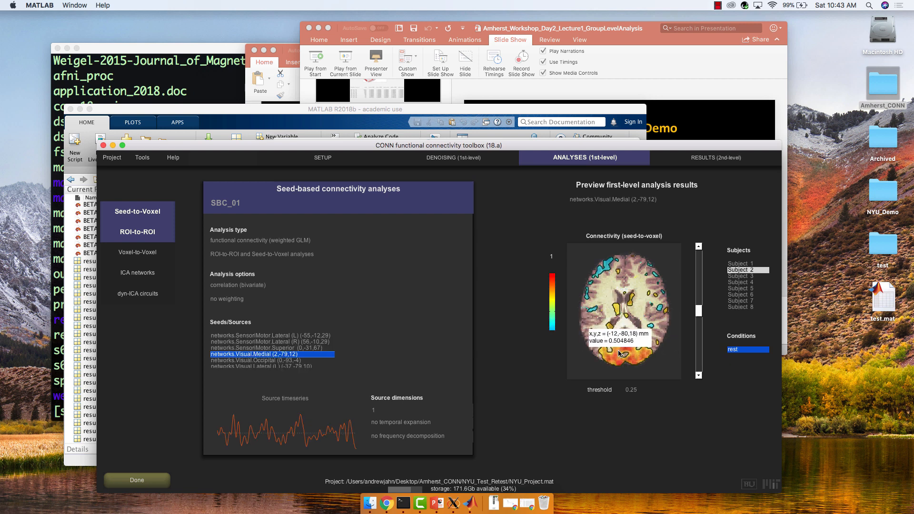
mouse_move(656, 354)
left_click(698, 376)
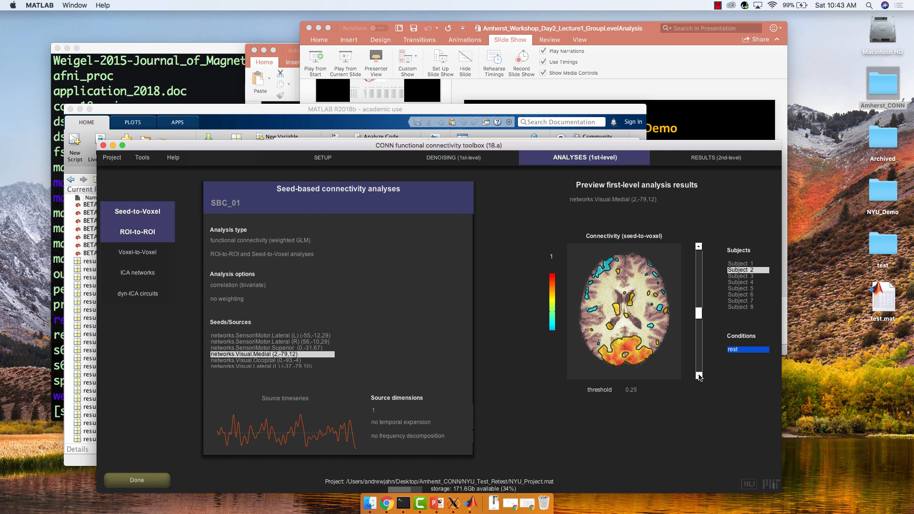
left_click(698, 376)
left_click(698, 376)
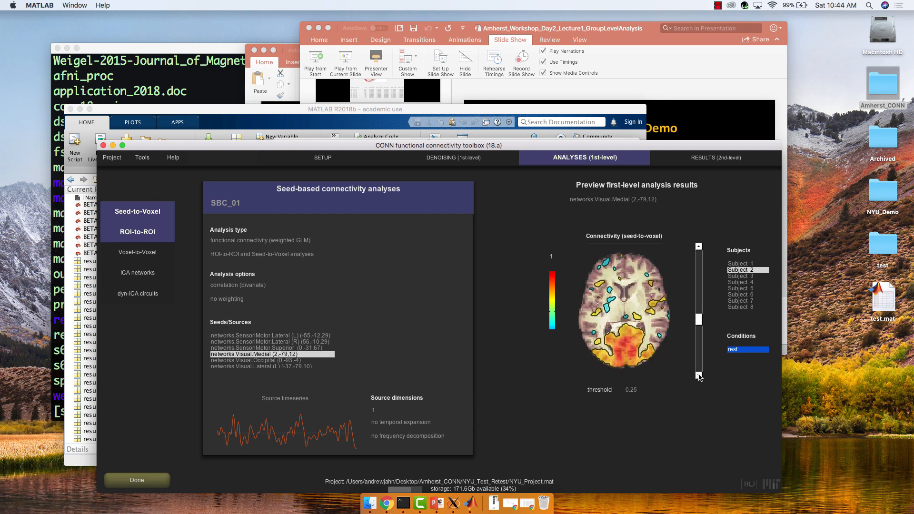
mouse_move(611, 305)
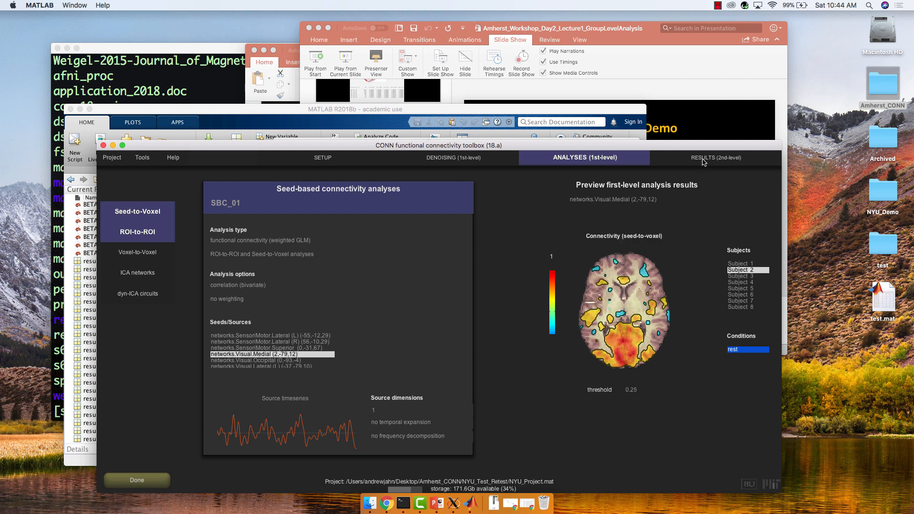
Open the second-level results and preview the atlas.FP l (Frontal Pole Left) seed, inspecting connectivity values at a frontal voxel.
mouse_move(705, 159)
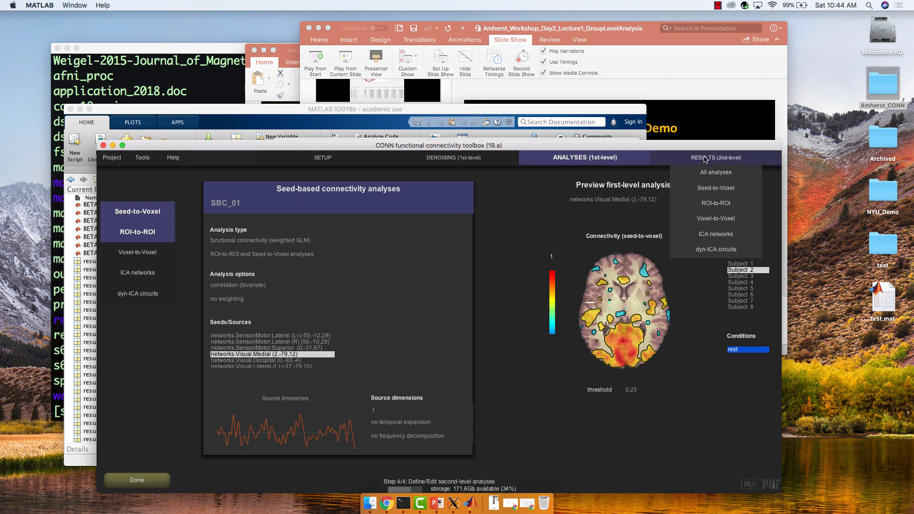
left_click(705, 159)
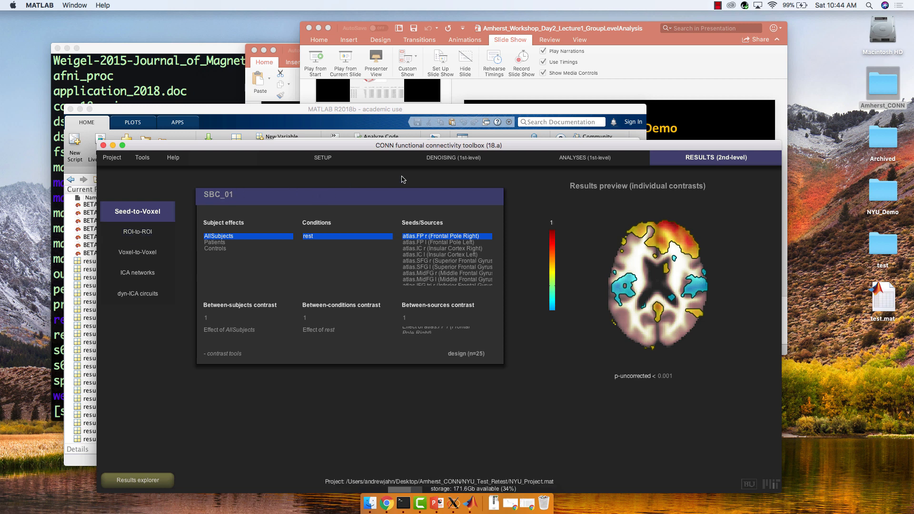
mouse_move(708, 241)
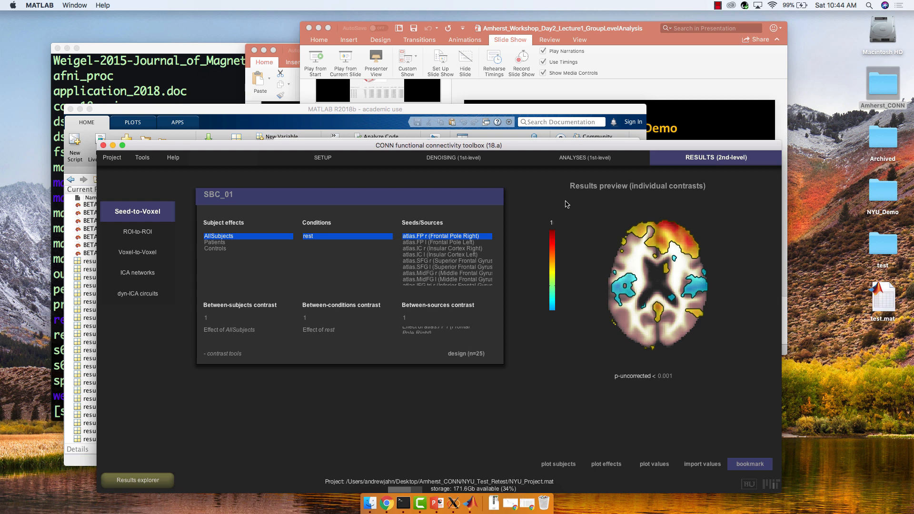
left_click(679, 376)
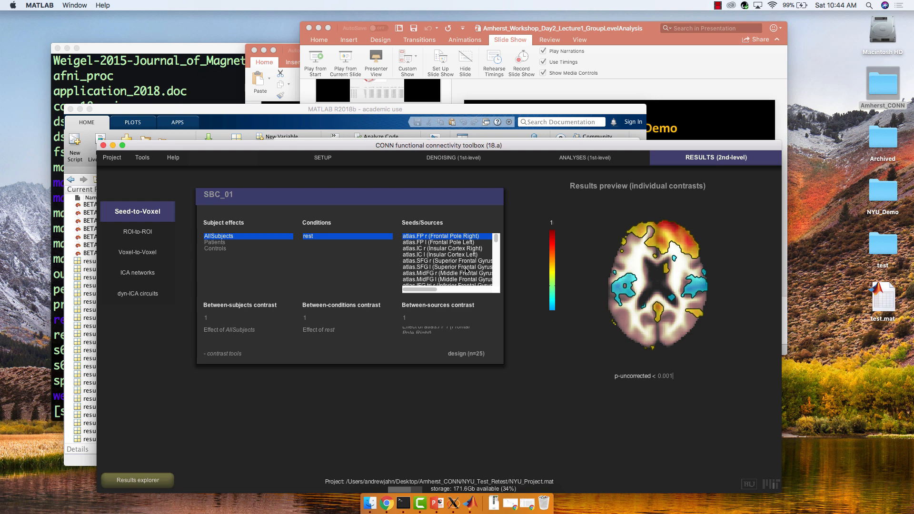
left_click(457, 242)
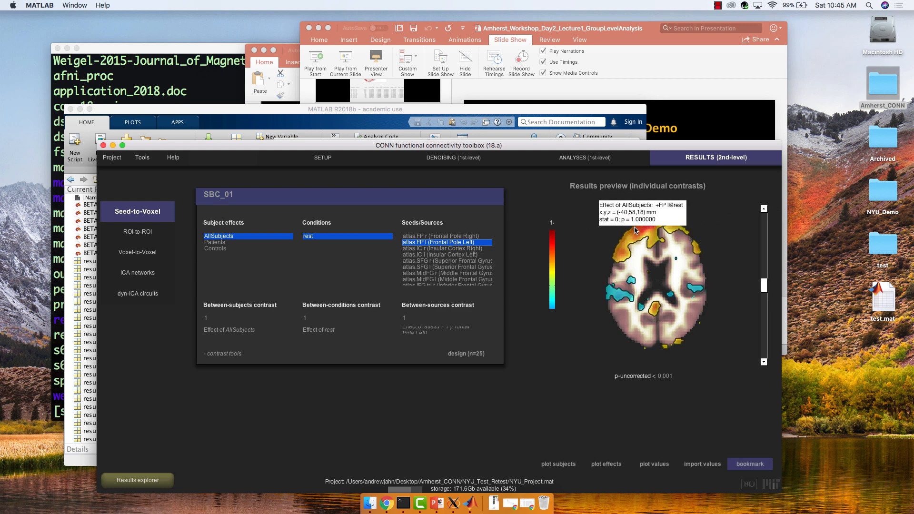
left_click(644, 230)
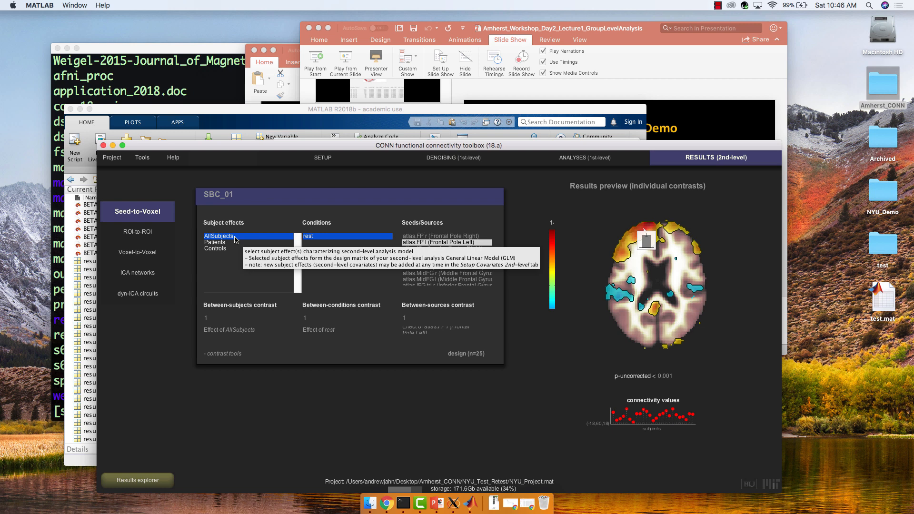
Open the Setup second-level covariates list and scroll to the group covariates at its end.
mouse_move(319, 158)
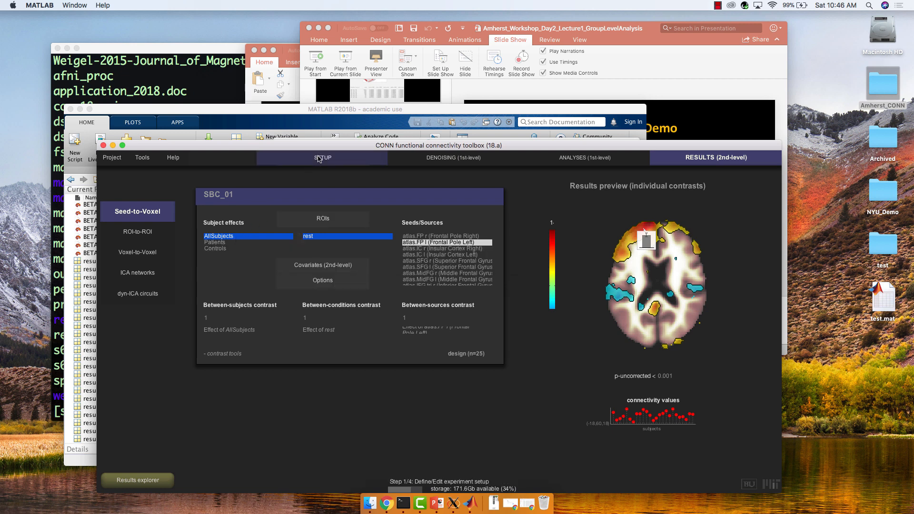
left_click(319, 158)
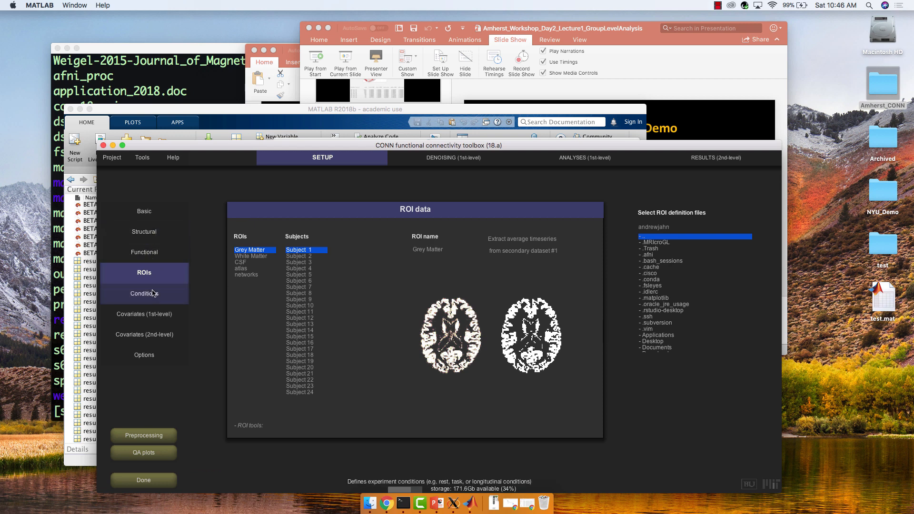
left_click(145, 334)
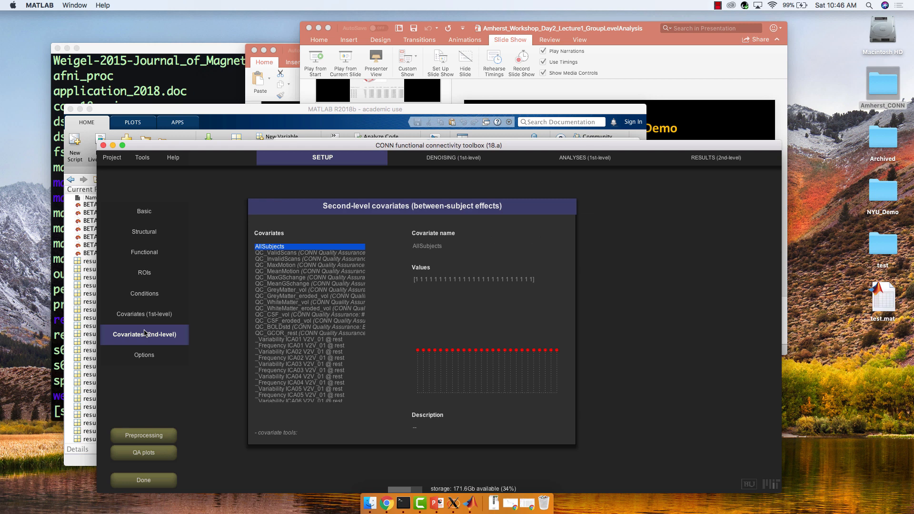
left_click(145, 322)
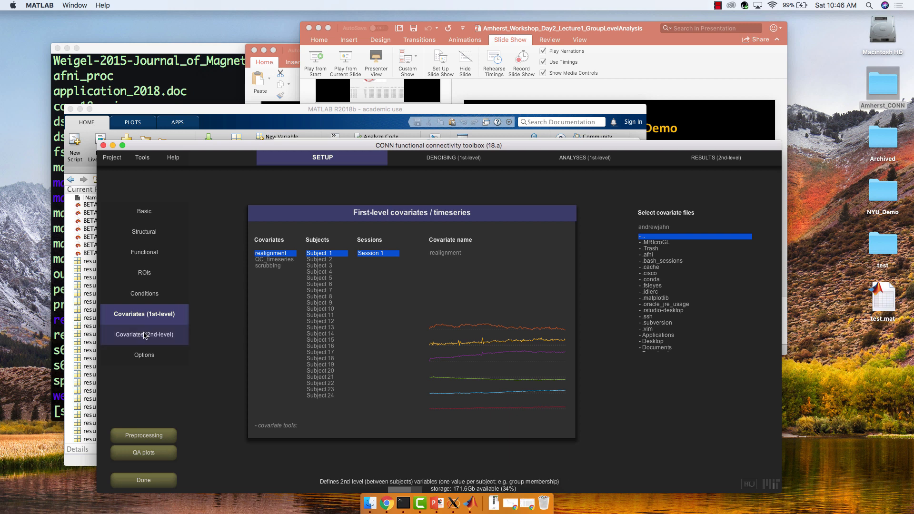
left_click(144, 335)
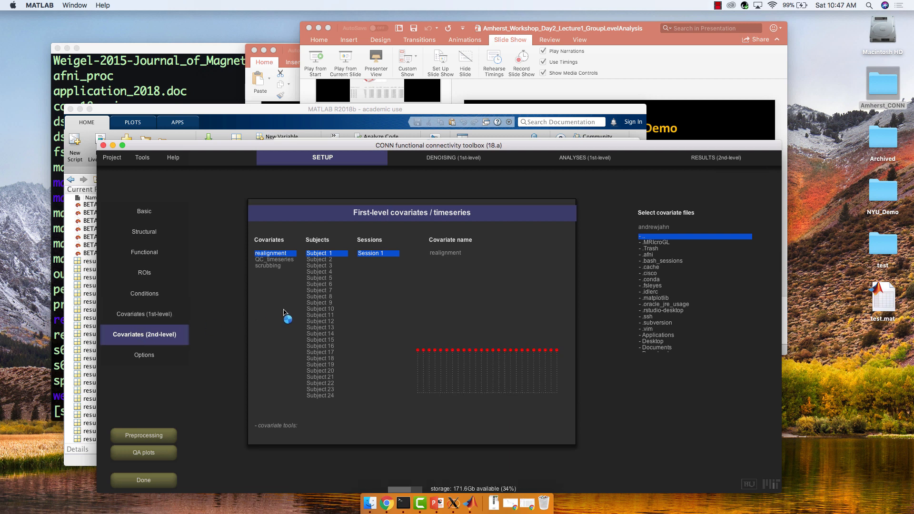
scroll(293, 321, "down", 10)
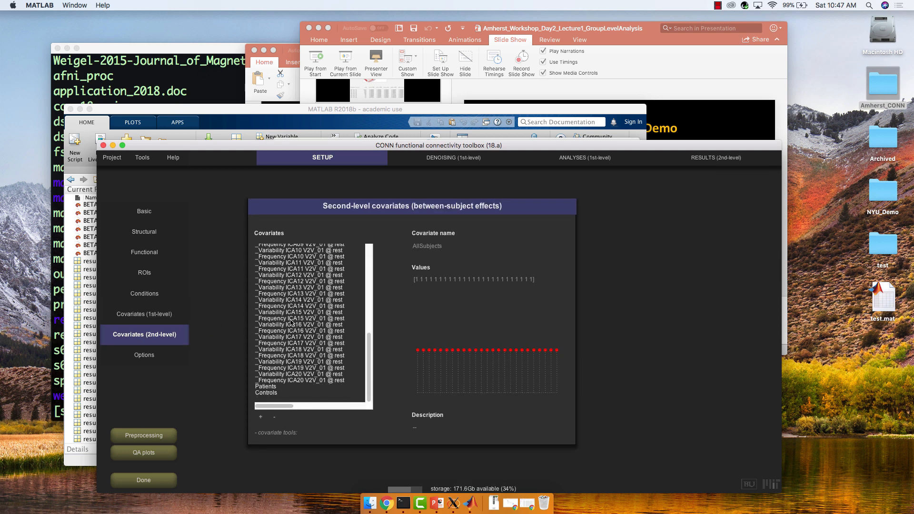
Add a new second-level covariate named testContrast after the Patients and Controls group covariates.
left_click(270, 387)
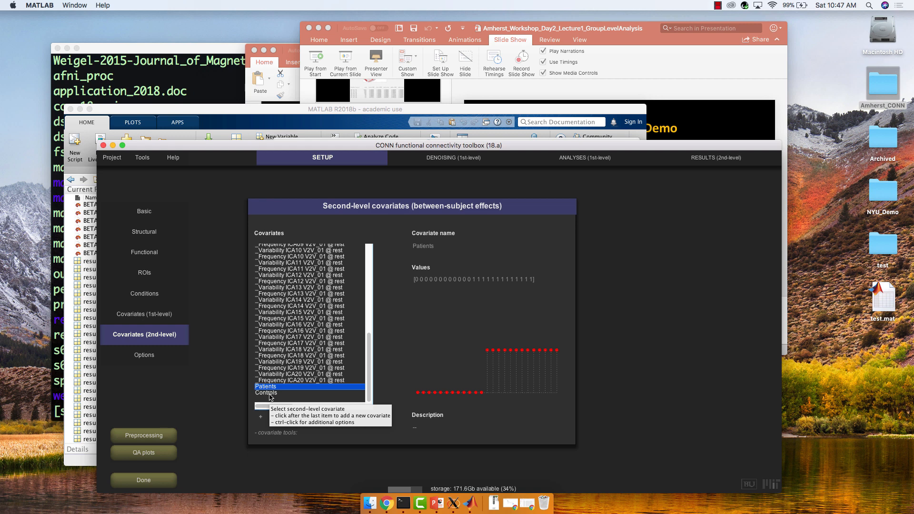
left_click(271, 394)
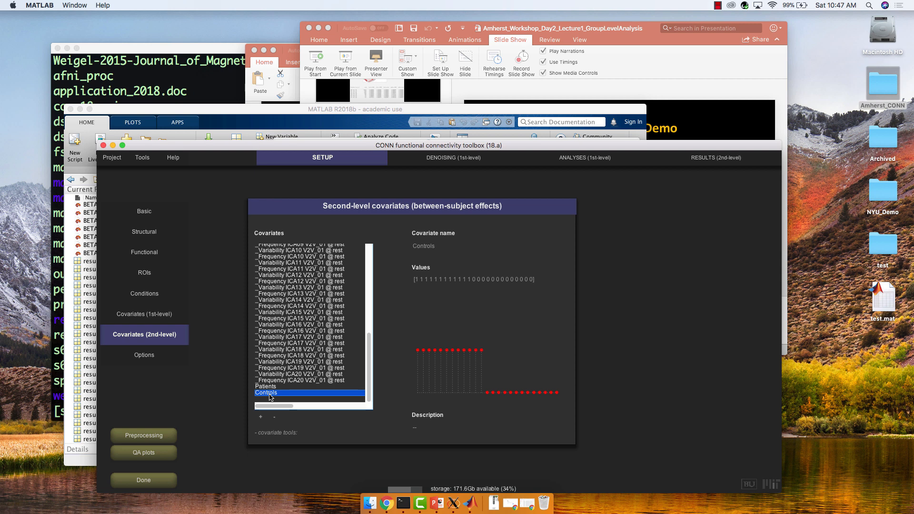
left_click(261, 418)
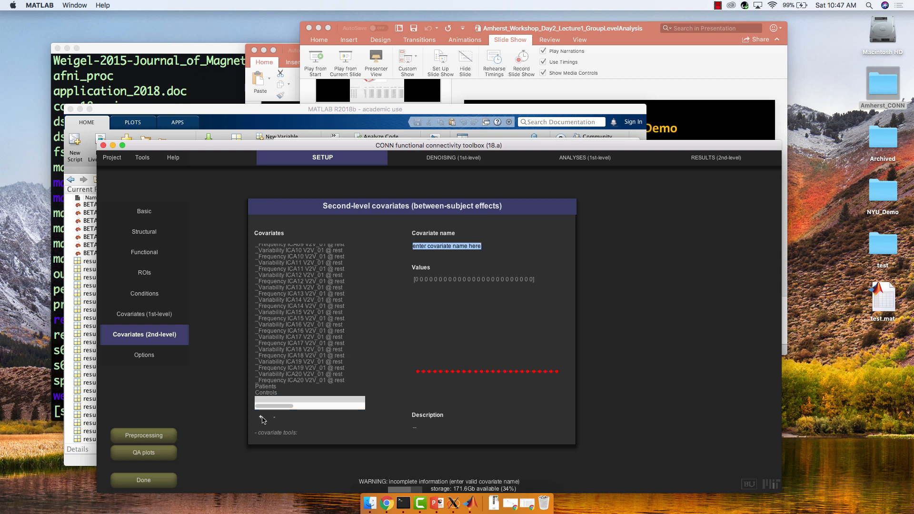
type("testContras")
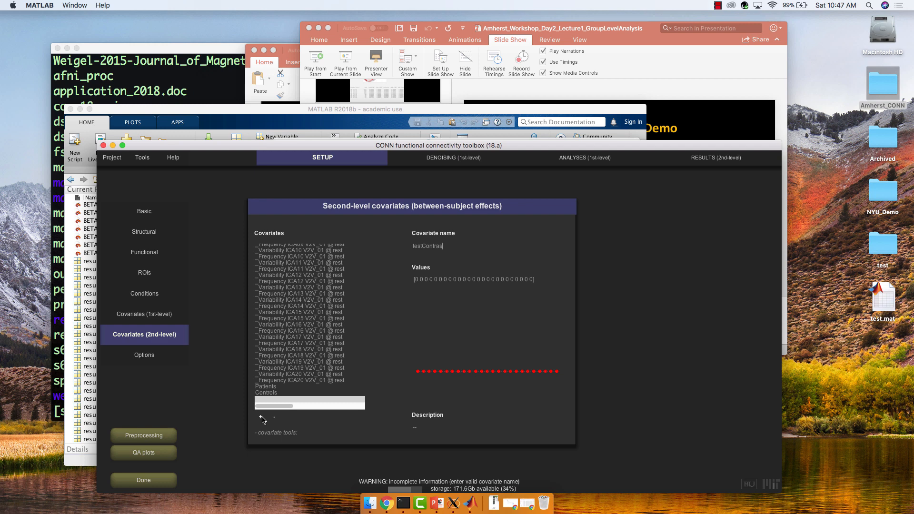
type("t")
key("Return")
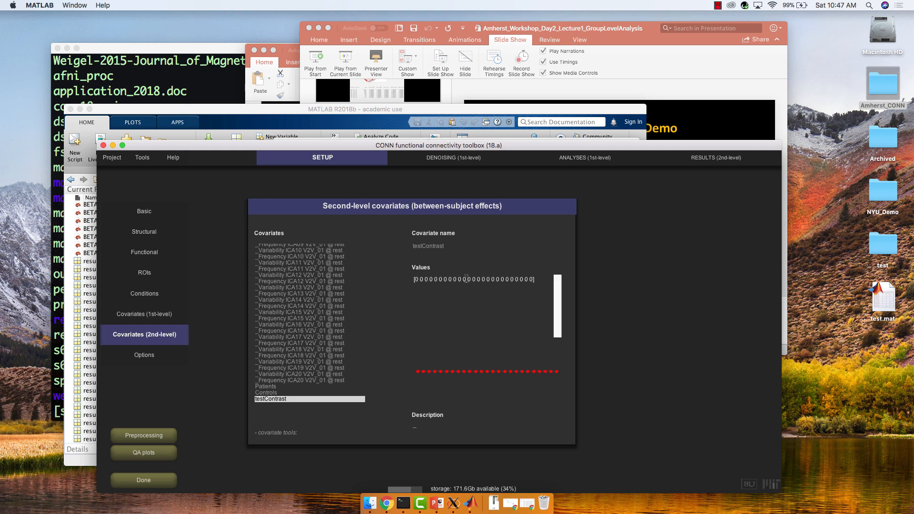
Rename the new covariate to Age.
left_click(448, 246)
left_click_drag(448, 246, 401, 247)
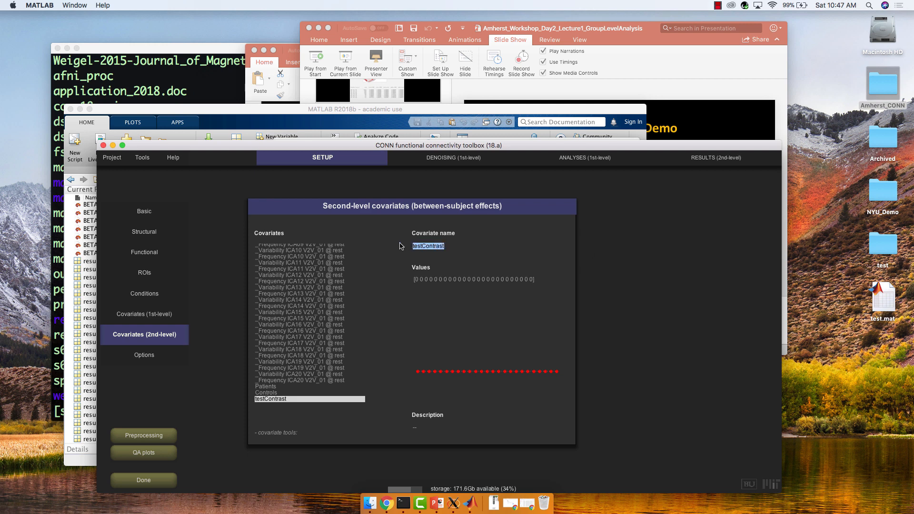
type("Age")
left_click(424, 279)
key("BackSpace")
type("24")
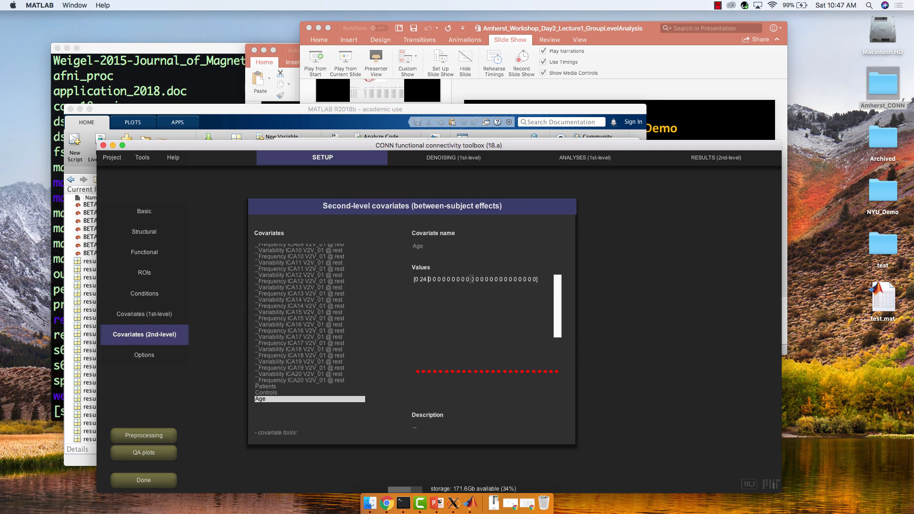
key("BackSpace")
type("33")
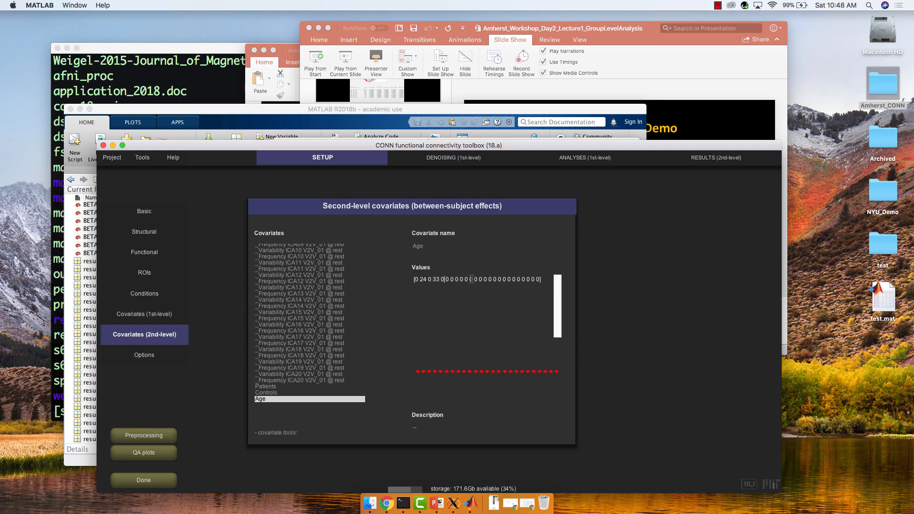
key("BackSpace")
type("45")
key("BackSpace")
type("19")
key("BackSpace")
type("7")
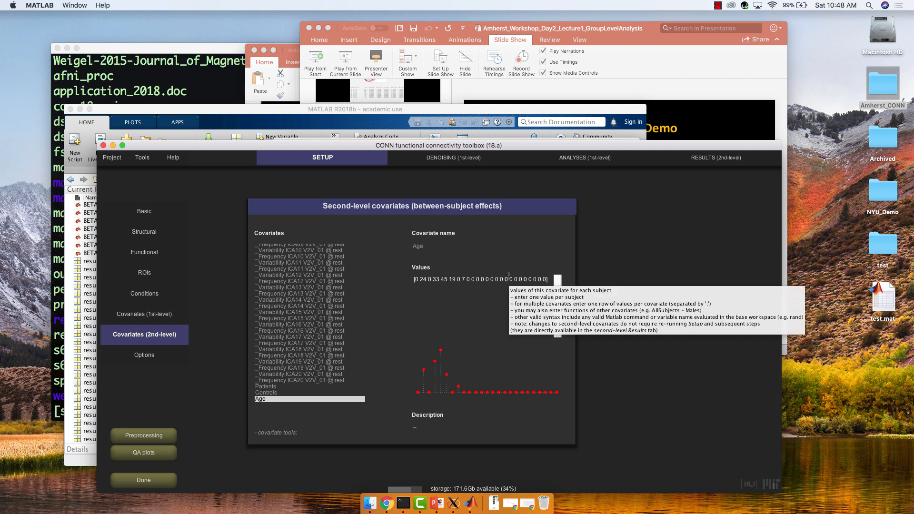
mouse_move(675, 167)
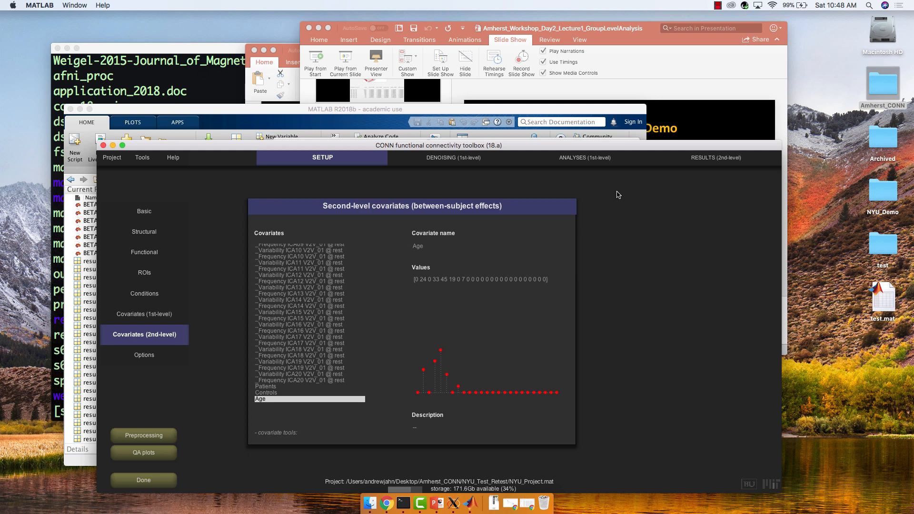
left_click(717, 158)
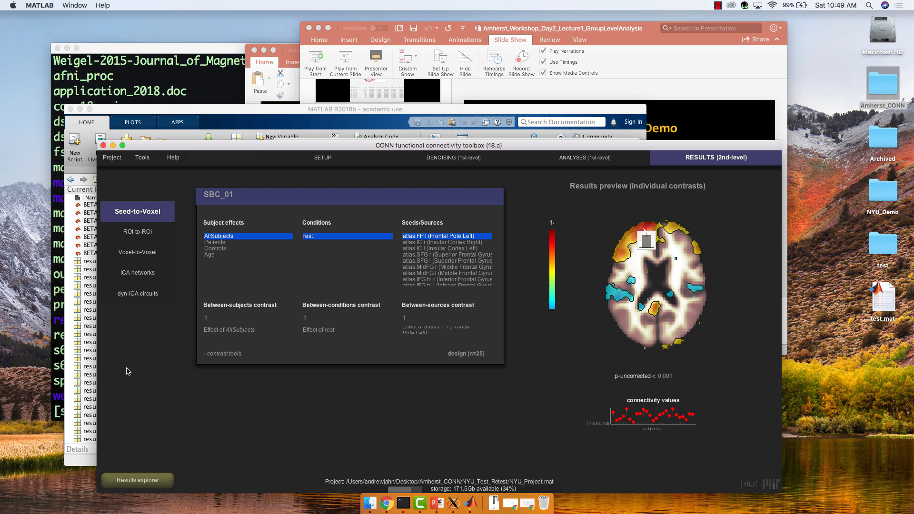
left_click(321, 161)
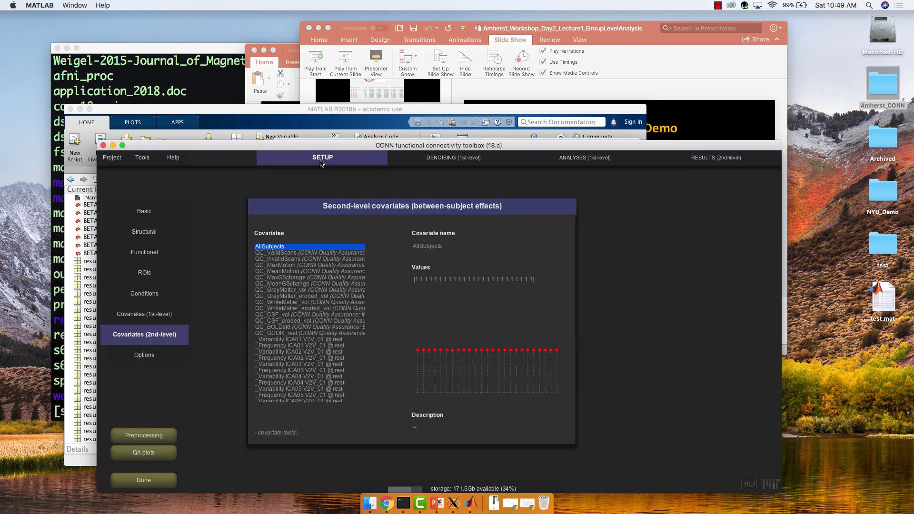
Open the dialog for importing covariate data from a file, browse the SBC_01 folder, and cancel it.
left_click(274, 433)
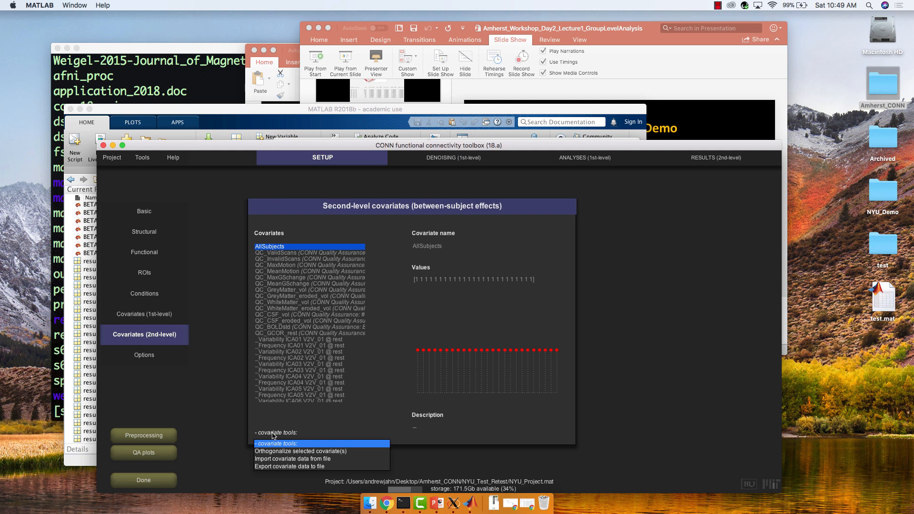
left_click(272, 459)
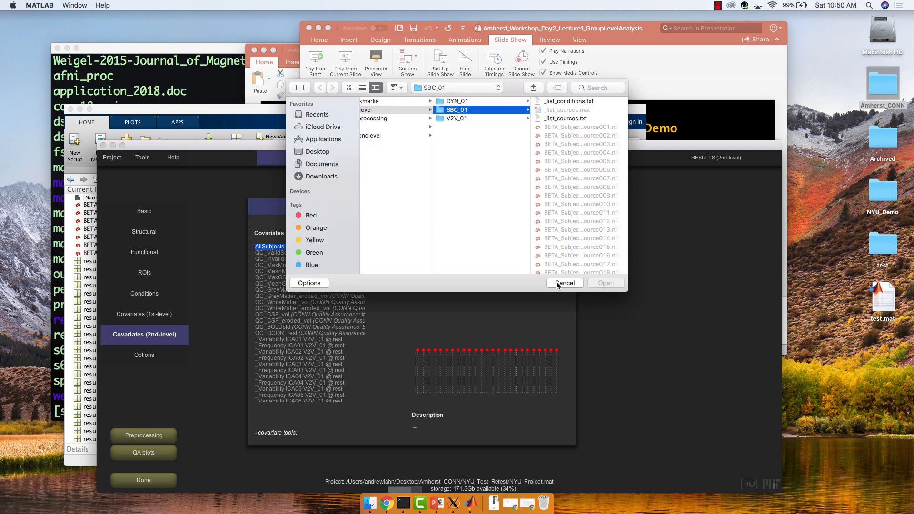
scroll(568, 233, "down", 20)
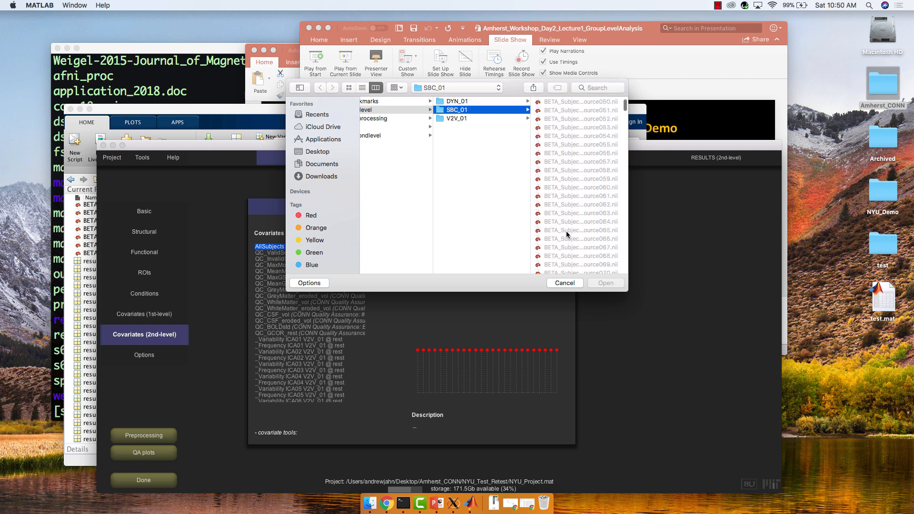
scroll(567, 223, "up", 20)
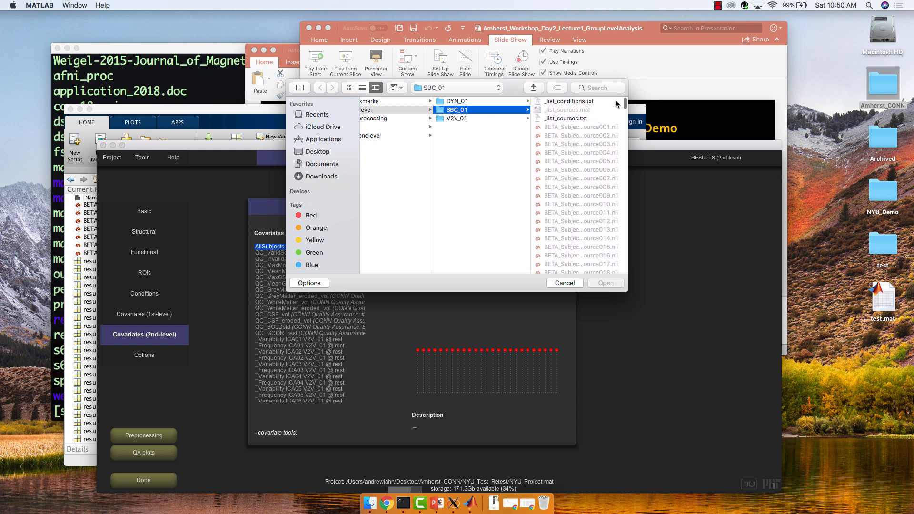
left_click(569, 285)
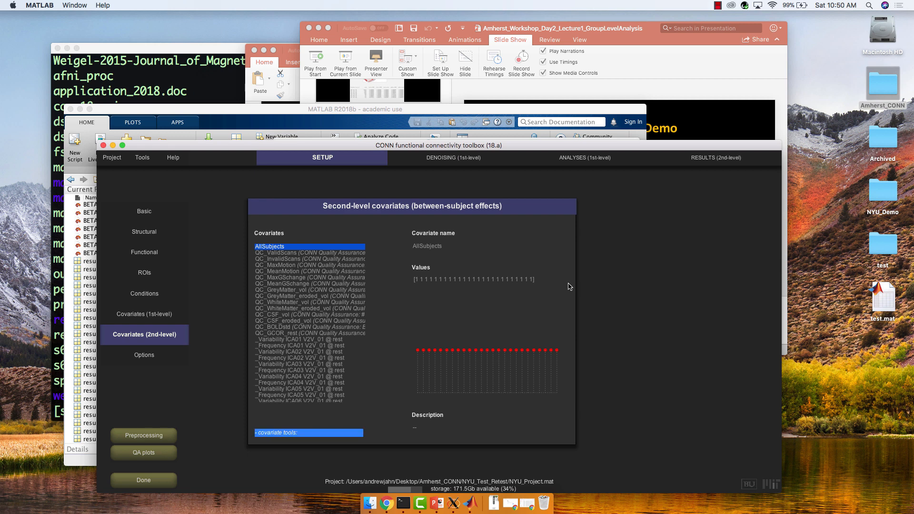
Open the second-level results and preview the Age, Patients and Controls subject effects in turn.
left_click(700, 160)
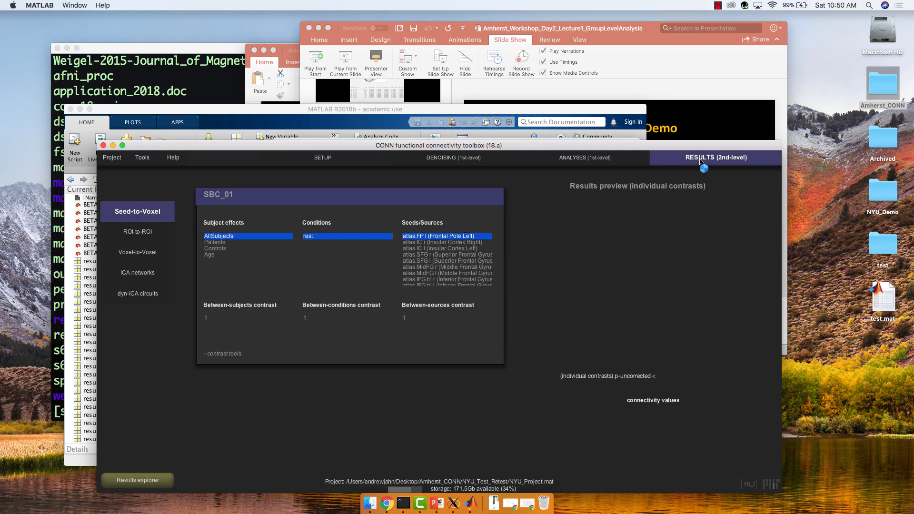
left_click(221, 256)
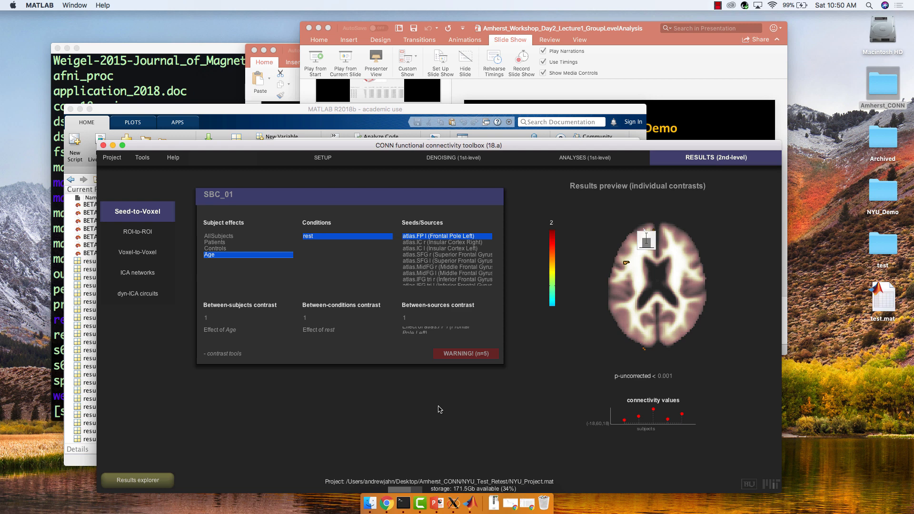
left_click(215, 242)
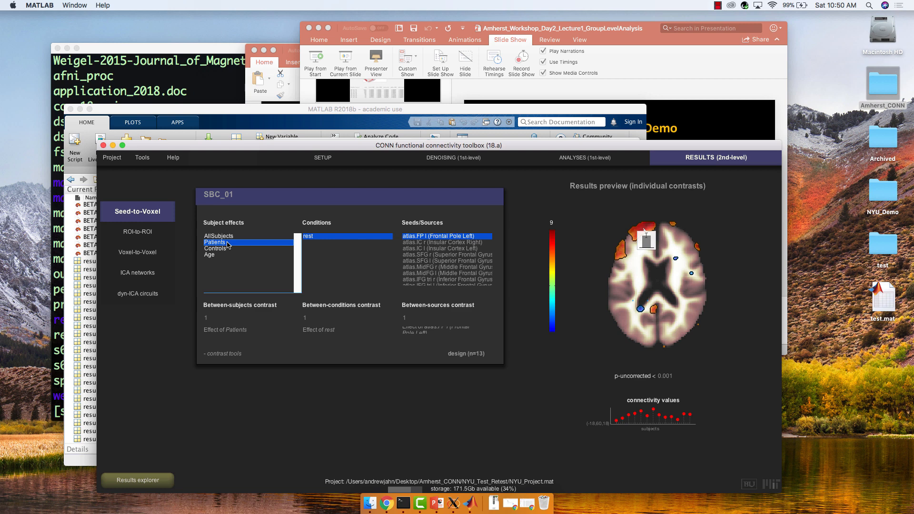
left_click(228, 248)
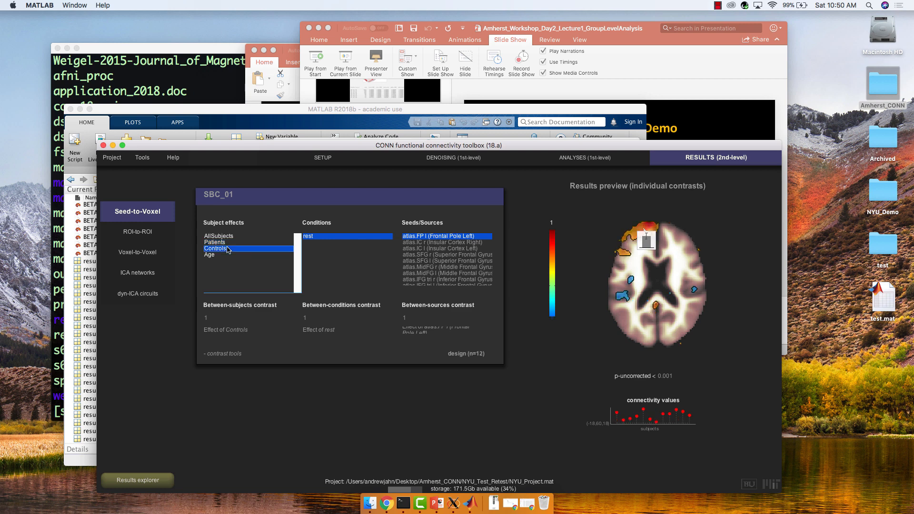
left_click(226, 244)
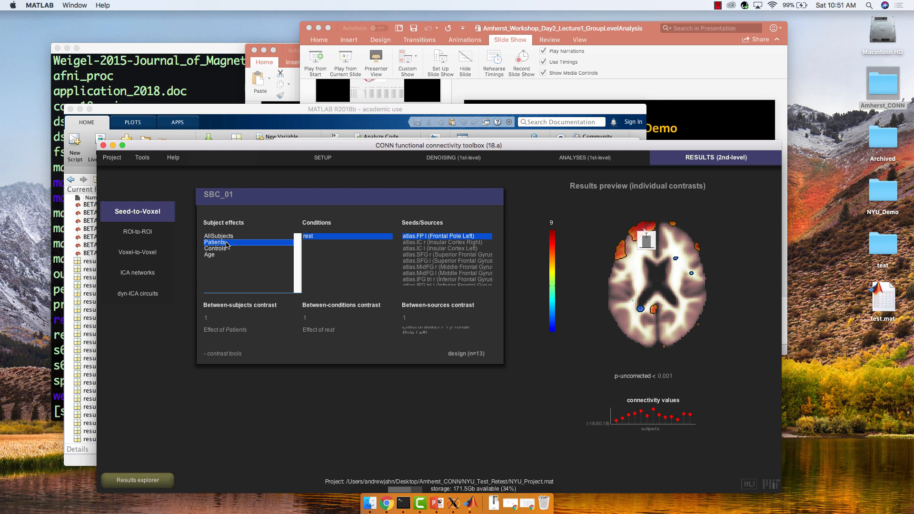
Select both Patients and Controls as subject effects and apply the Patients > Controls between-subjects contrast.
left_click(220, 249, "shift")
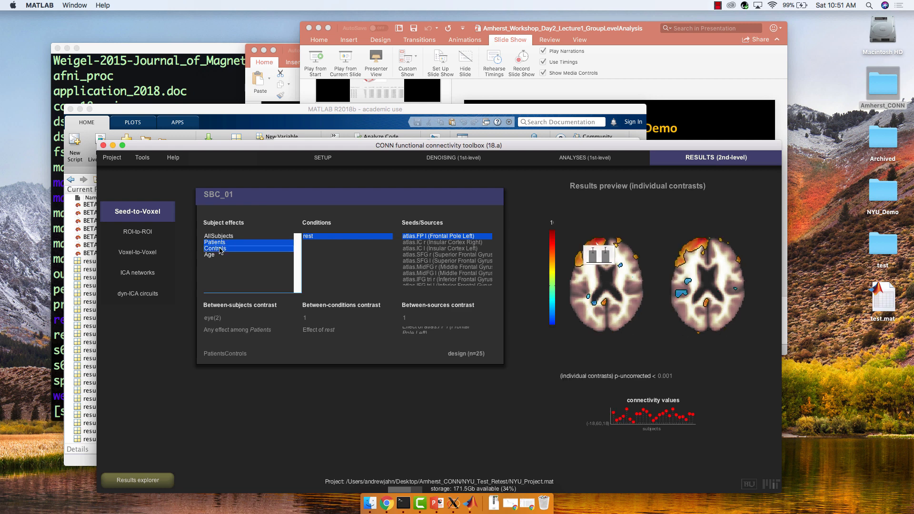
left_click(318, 317)
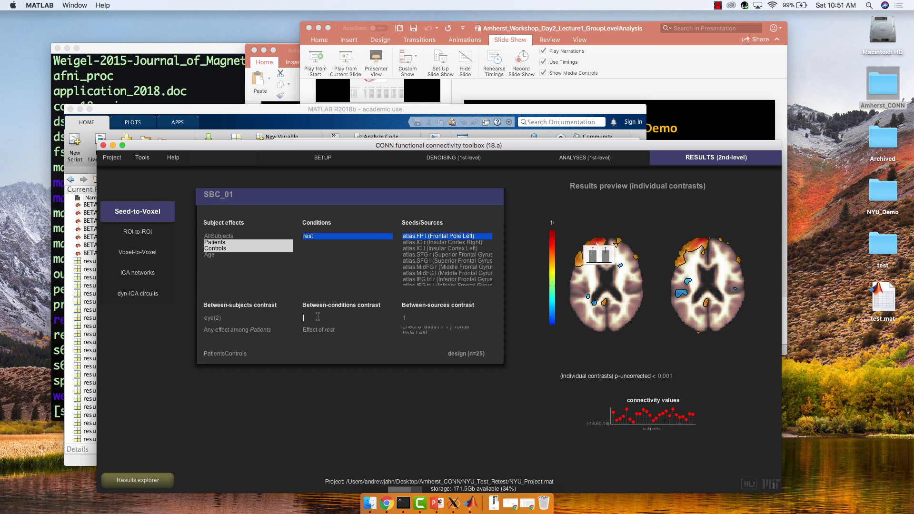
left_click(260, 317)
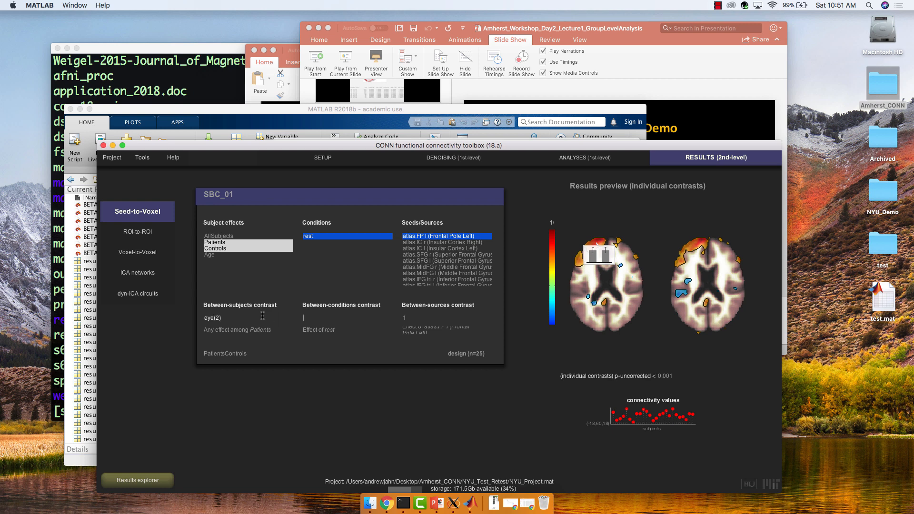
left_click(237, 330)
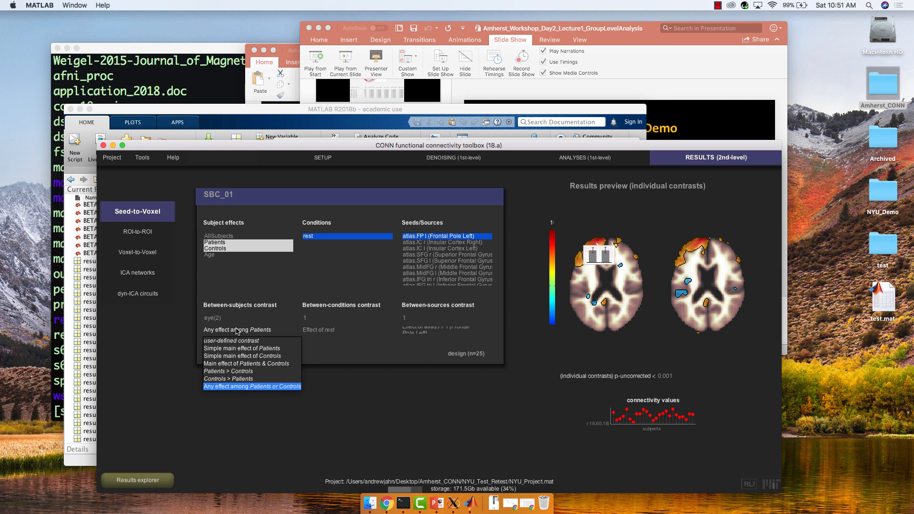
left_click(233, 371)
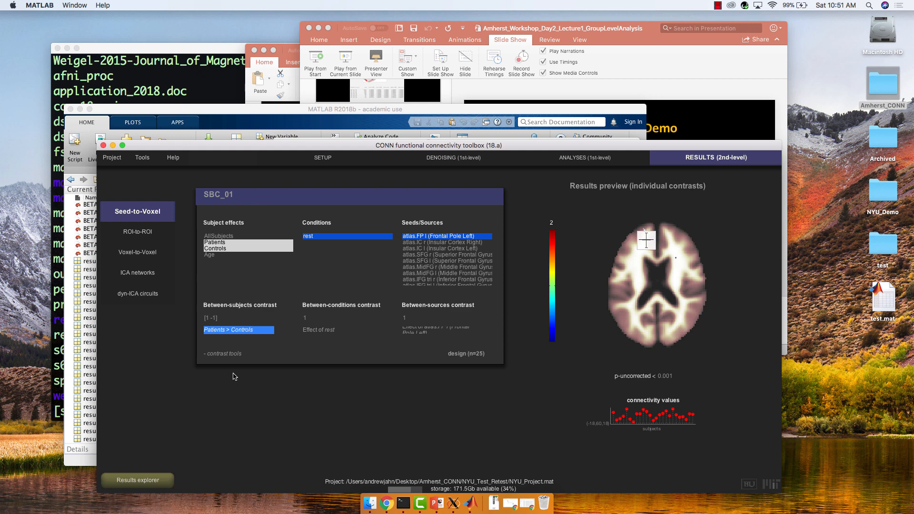
left_click(230, 319)
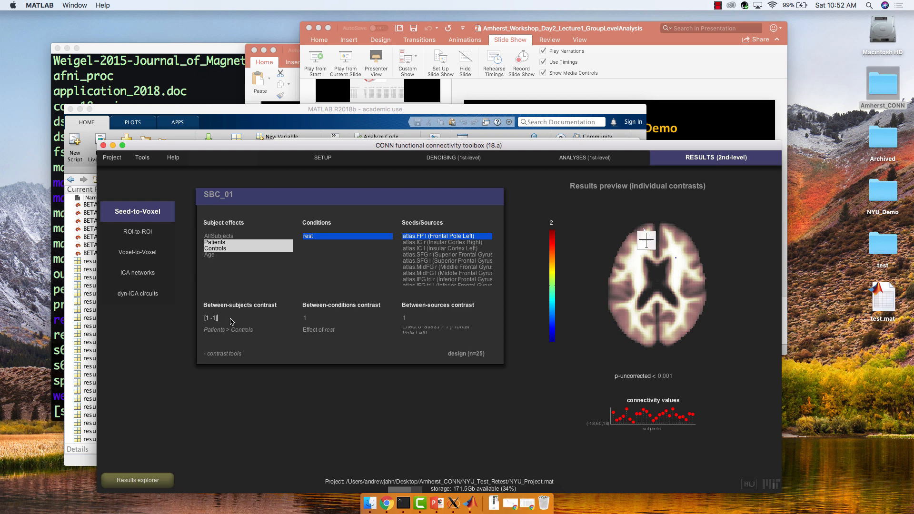
left_click(221, 355)
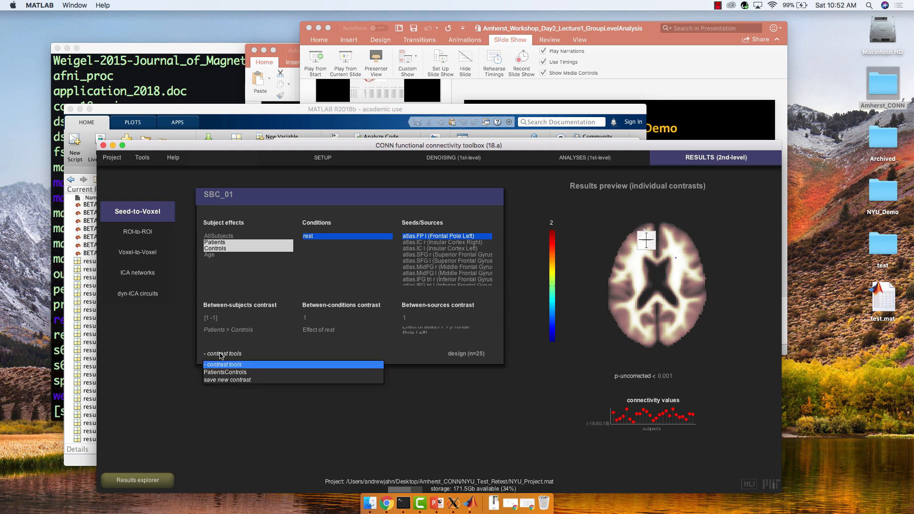
left_click(221, 355)
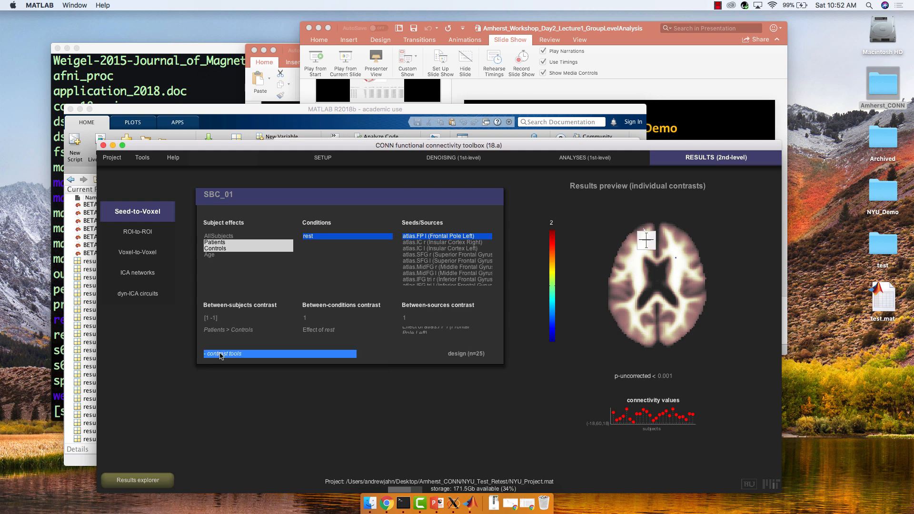
left_click(212, 423)
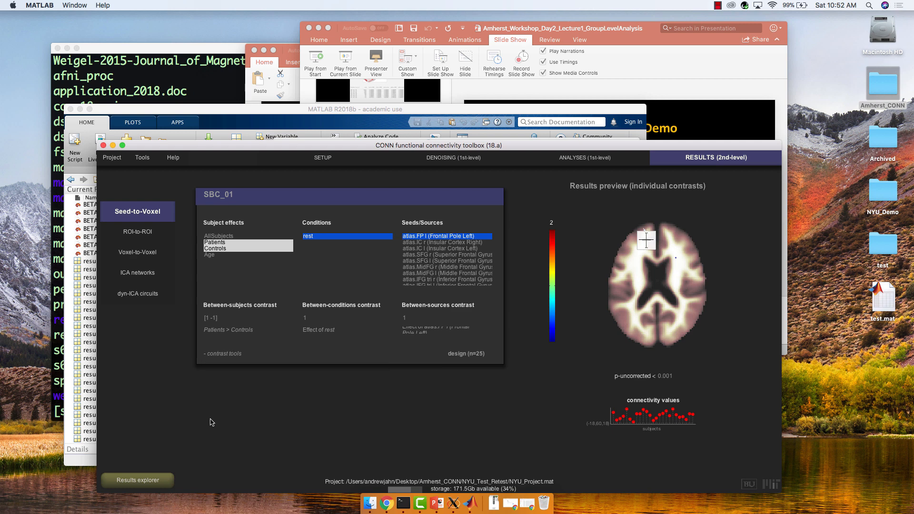
Reselect the Patients and Controls subject effects and reapply the Patients > Controls between-subjects contrast.
left_click(219, 236)
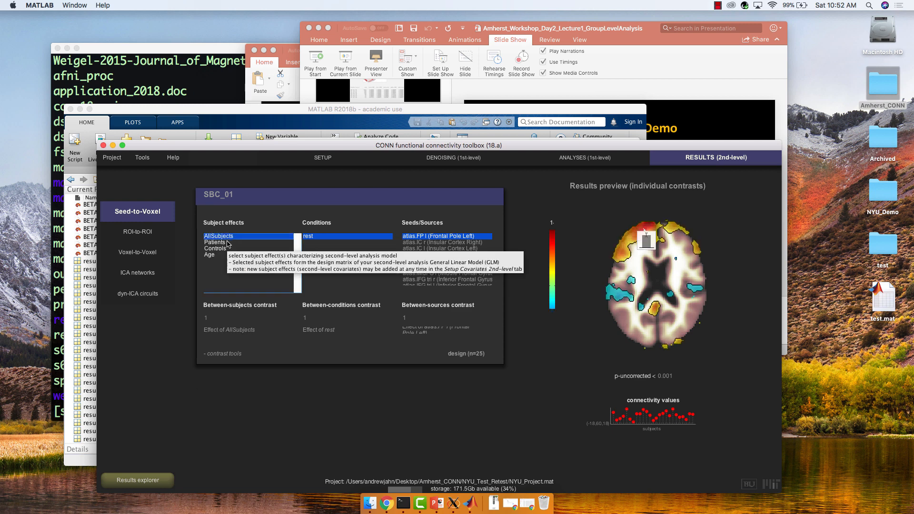
left_click(224, 242)
left_click(223, 249, "shift")
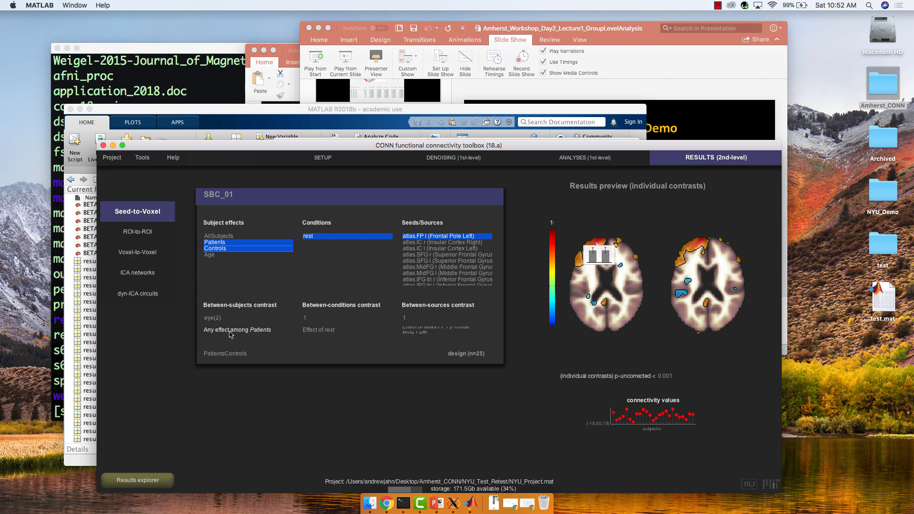
left_click(229, 333)
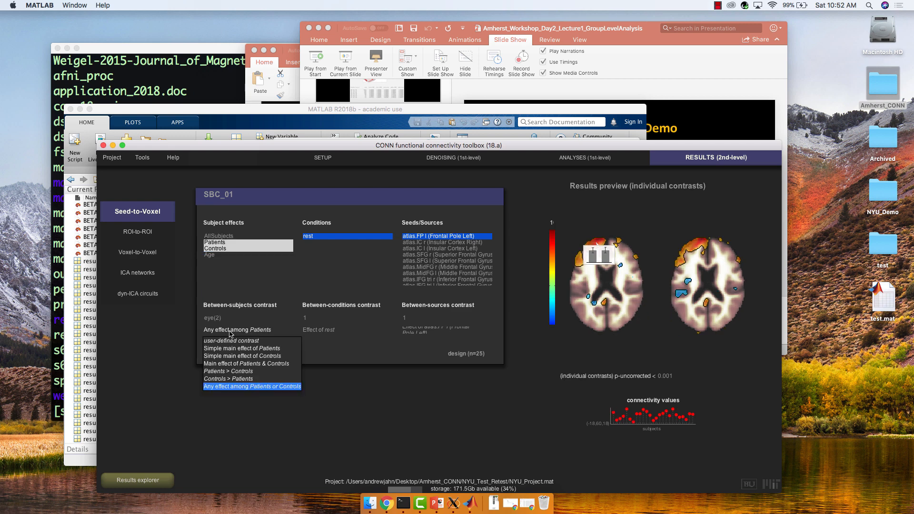
left_click(235, 371)
mouse_move(629, 233)
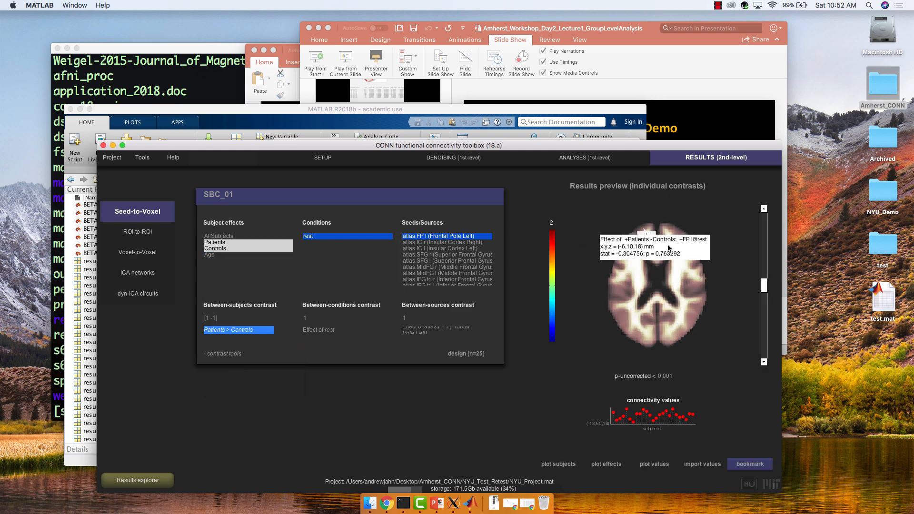
Select the AllSubjects subject effect and open the results explorer for the Frontal Pole Left seed.
left_click(764, 210)
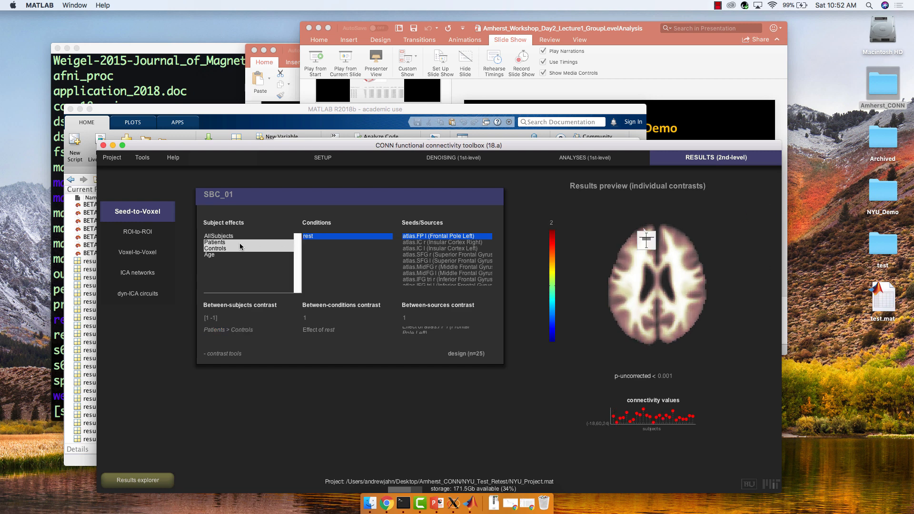
left_click(220, 235)
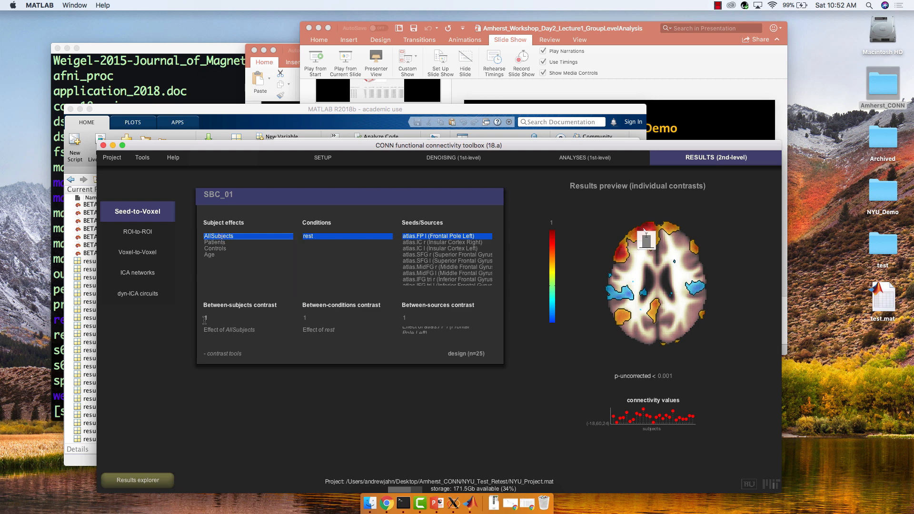
left_click(138, 481)
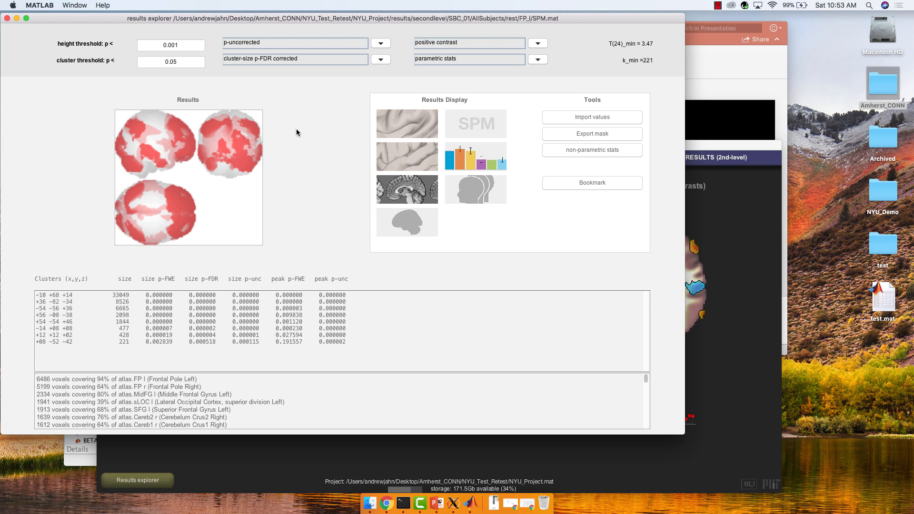
Display the results in SPM with no masking and no p-value adjustment at threshold 0.001, showing whole-brain statistics.
left_click(318, 59)
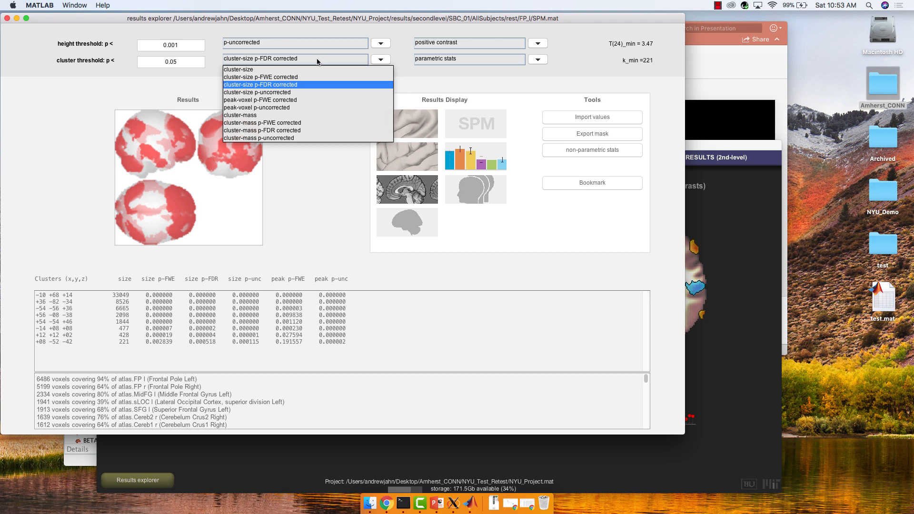
left_click(288, 84)
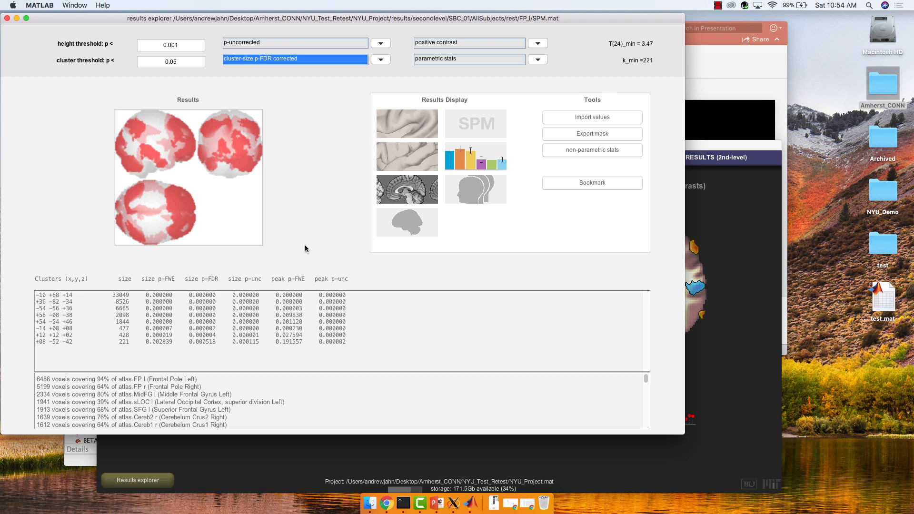
left_click(473, 123)
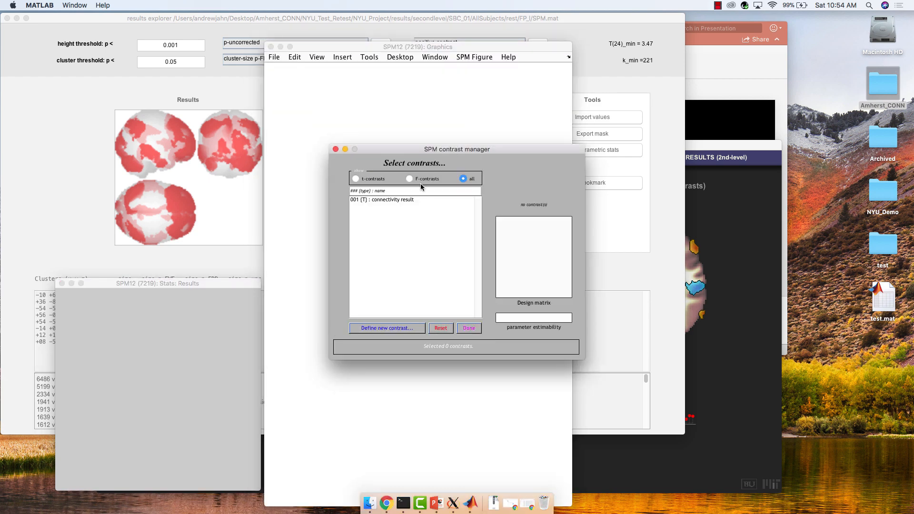
double_click(389, 200)
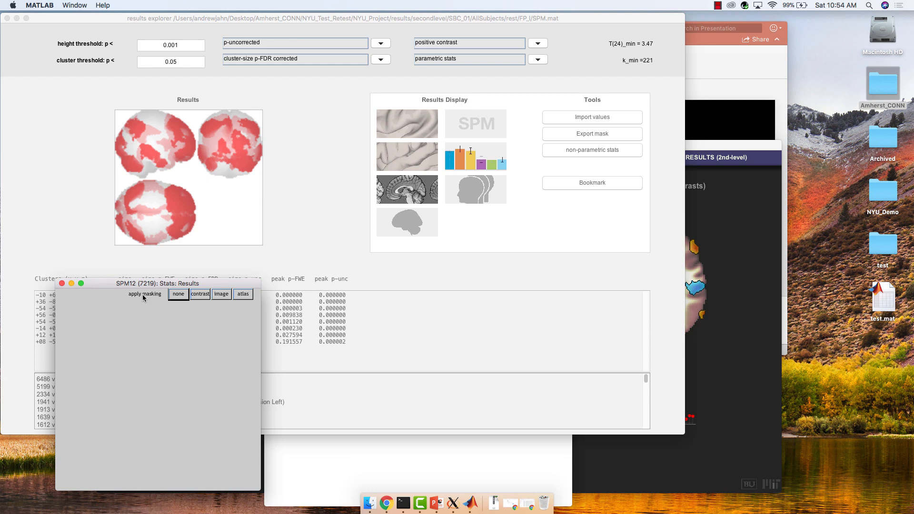
left_click(178, 294)
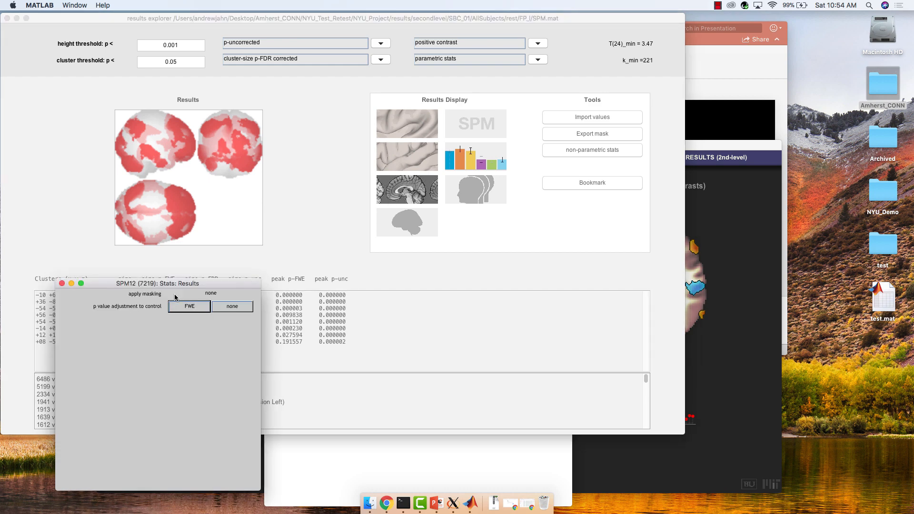
left_click(231, 306)
key("Return")
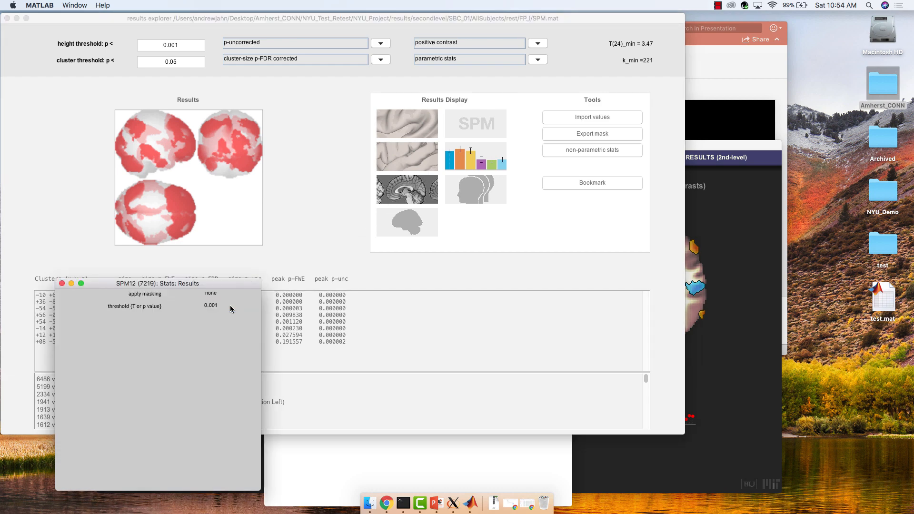
key("Return")
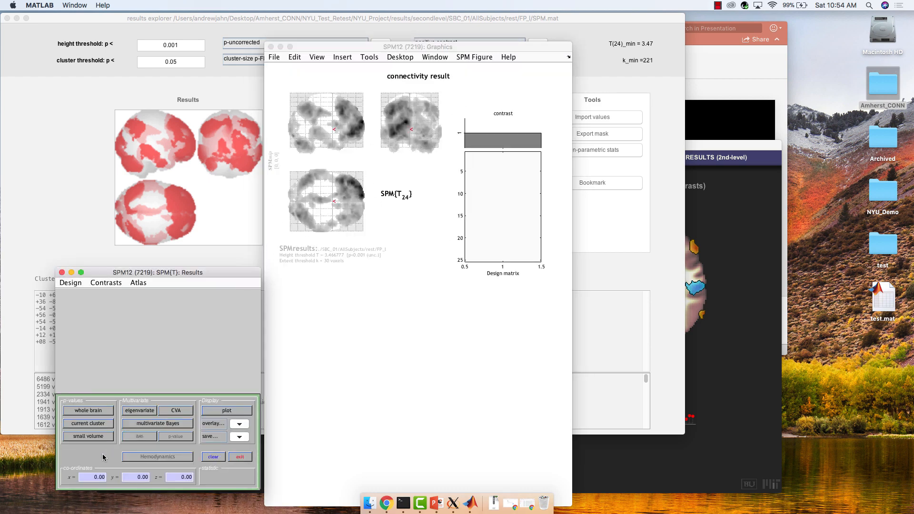
left_click(91, 409)
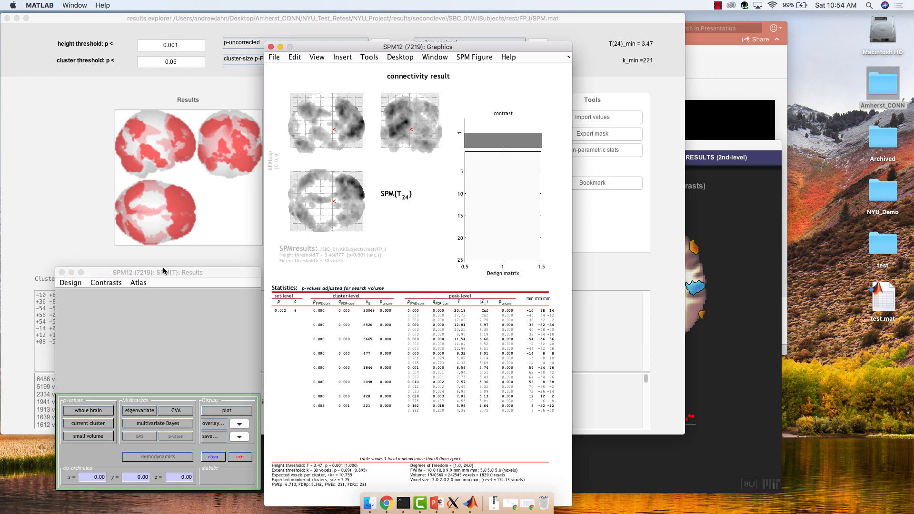
Close the SPM graphics and results windows.
left_click_drag(163, 272, 788, 297)
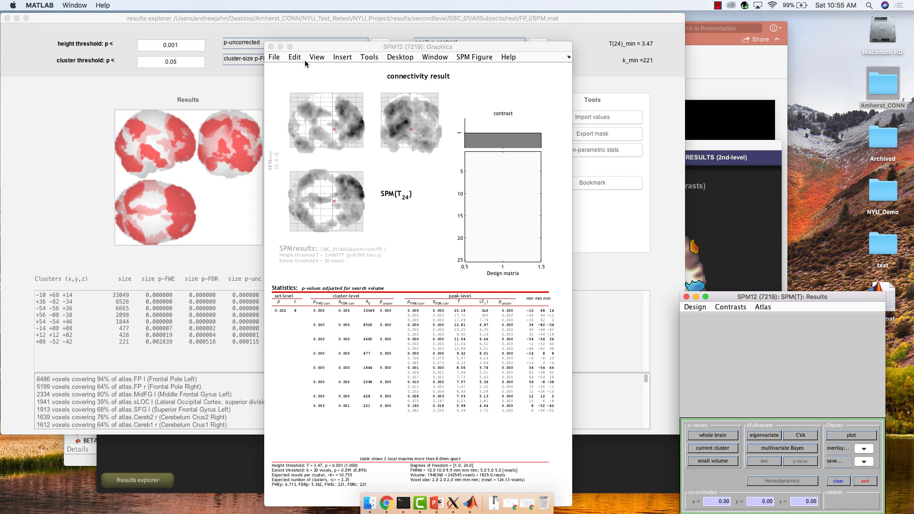
left_click(271, 47)
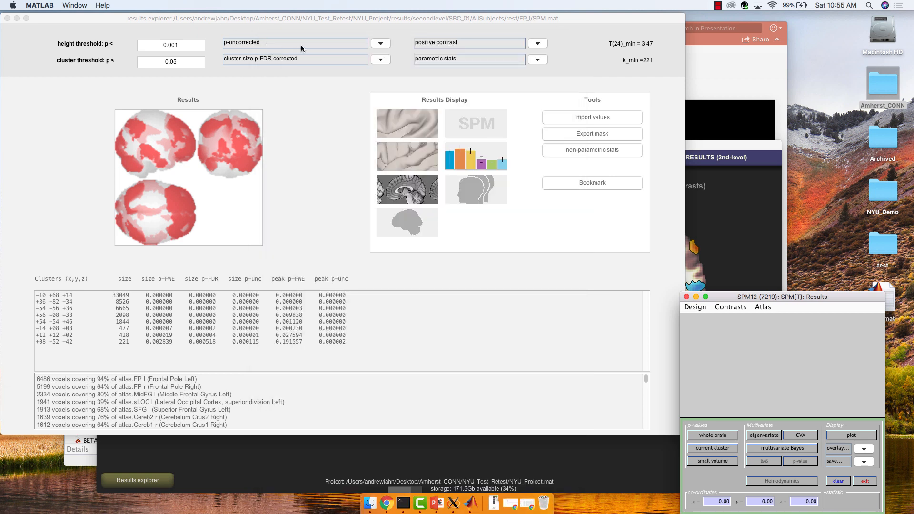
left_click(687, 297)
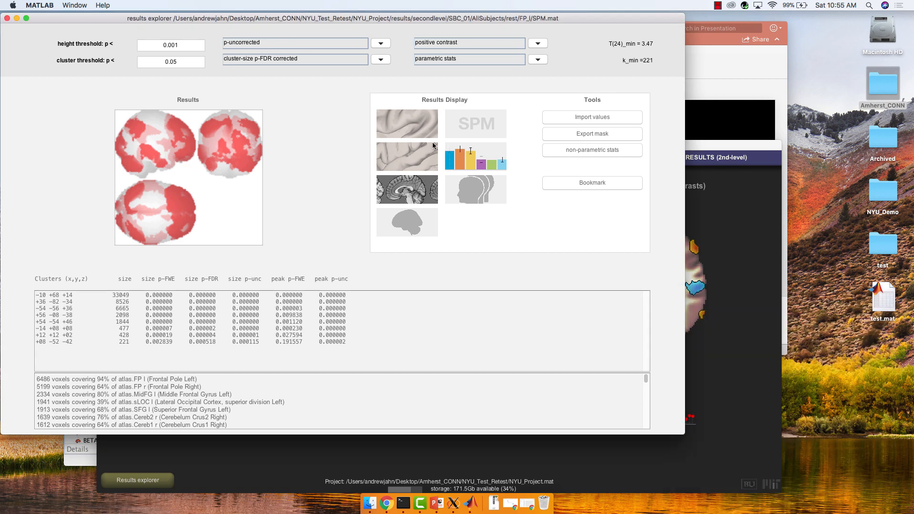
View the results on the 3D surface display, rotate the brain to inspect it, and close the display.
left_click(395, 126)
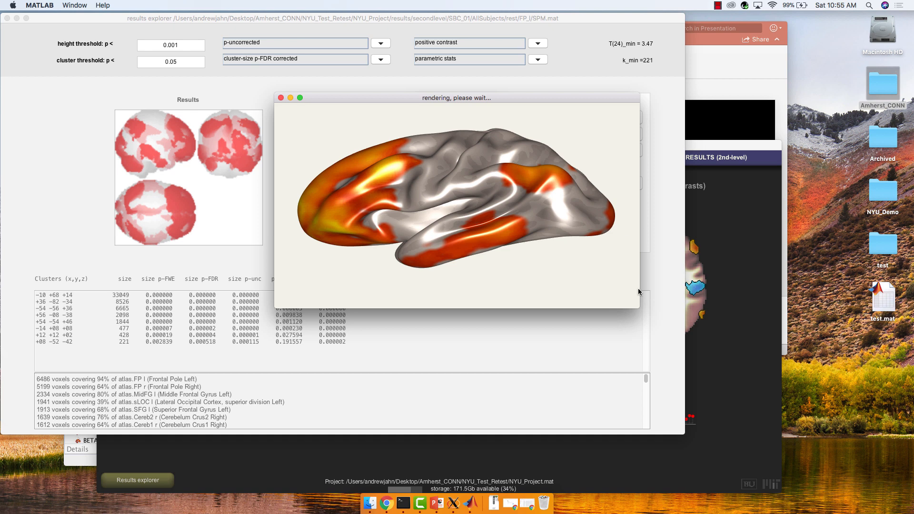
left_click_drag(640, 308, 655, 365)
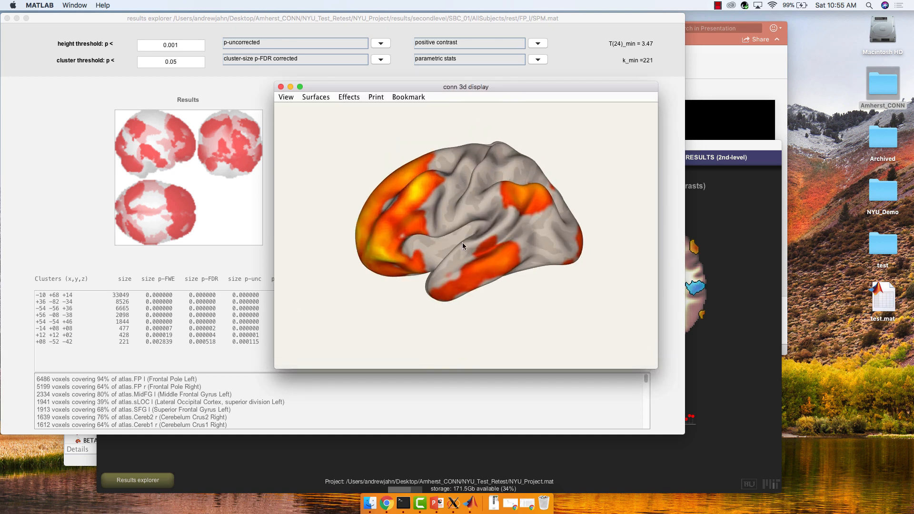
left_click_drag(461, 242, 653, 198)
left_click_drag(569, 206, 457, 225)
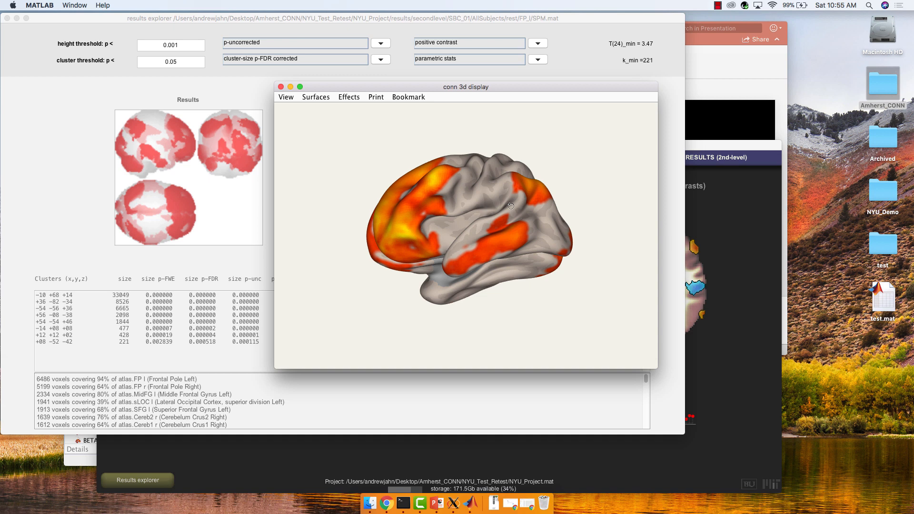
left_click_drag(511, 205, 497, 241)
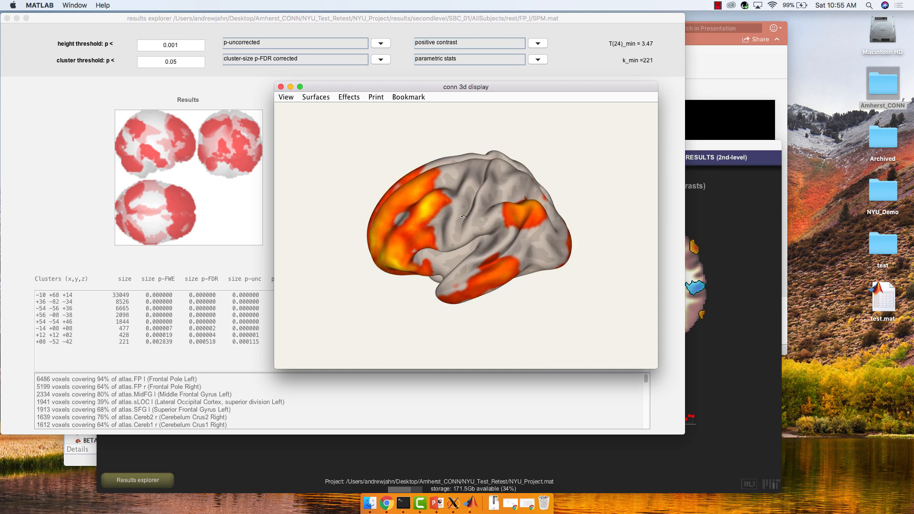
left_click(281, 87)
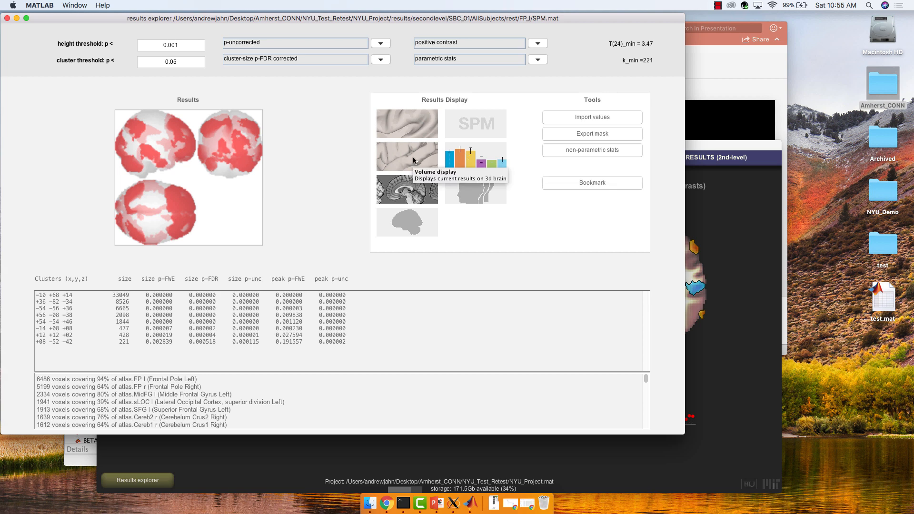
Open the slice display, step up through a few axial slices, and close it.
left_click(408, 186)
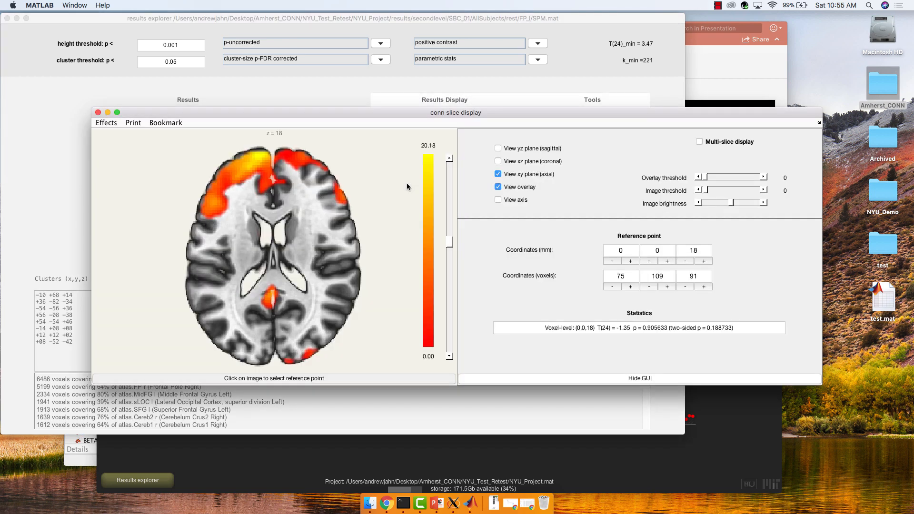
left_click(450, 160)
left_click(450, 159)
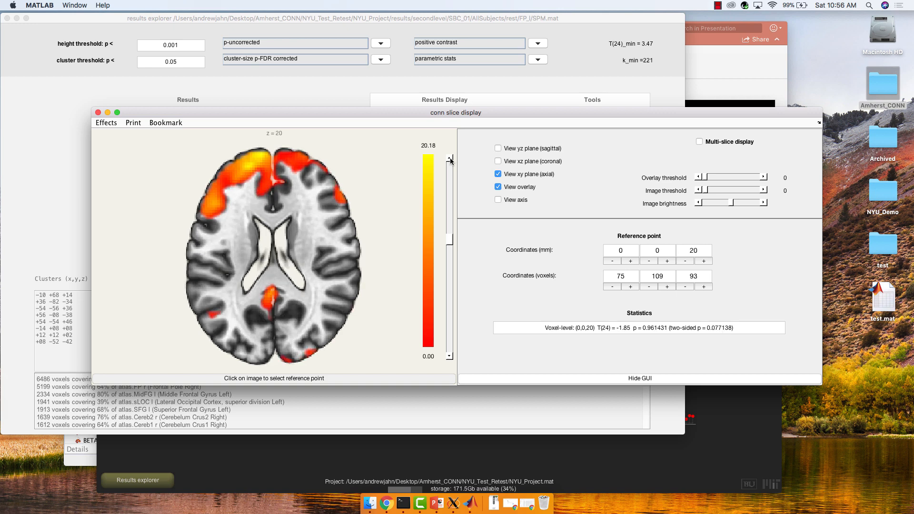
left_click(450, 160)
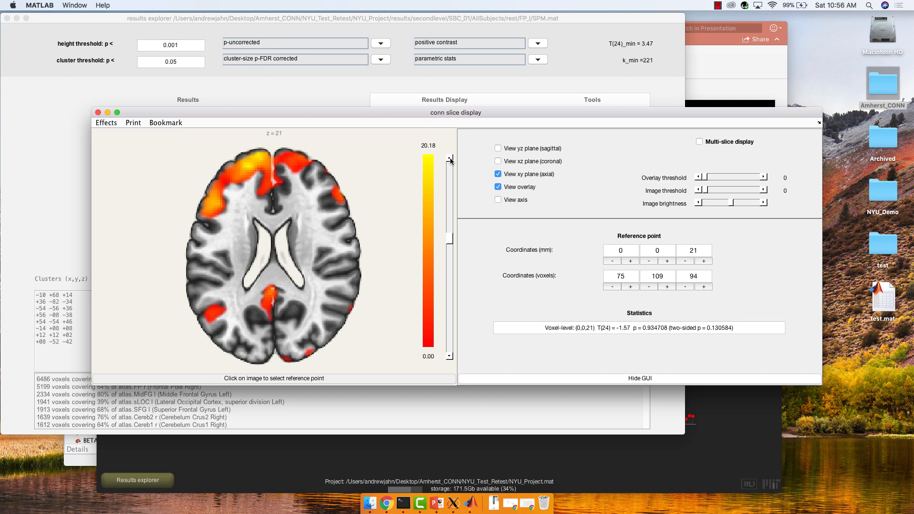
left_click(97, 112)
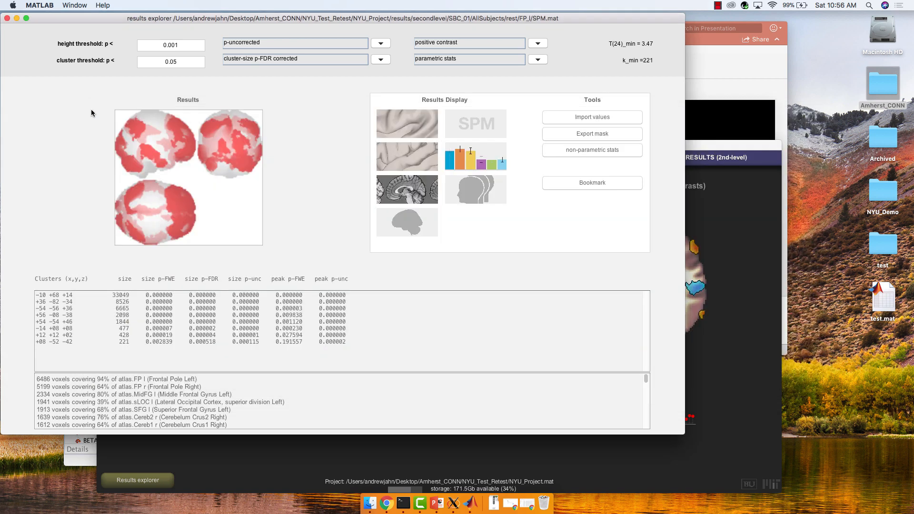
Close the results explorer, switch to ROI-to-ROI results and select the lateral occipital cortex target.
left_click(7, 19)
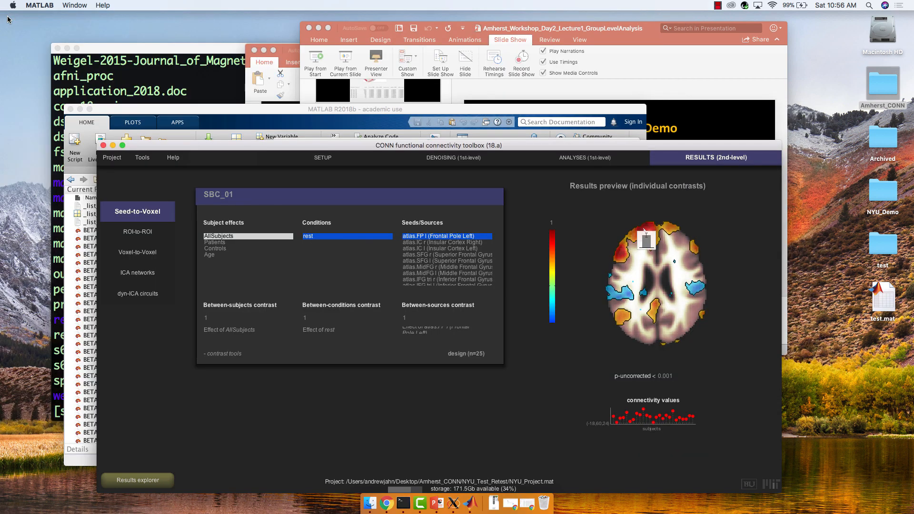
left_click(148, 232)
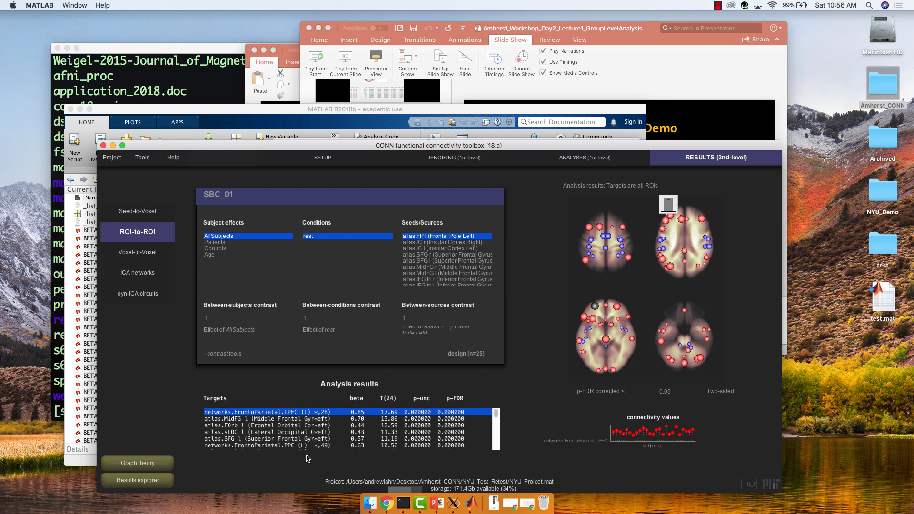
left_click(270, 433)
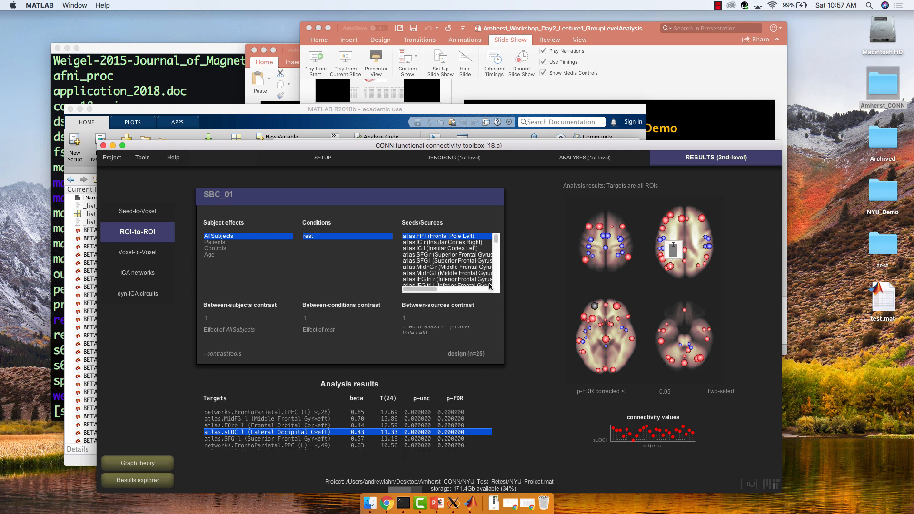
mouse_move(672, 289)
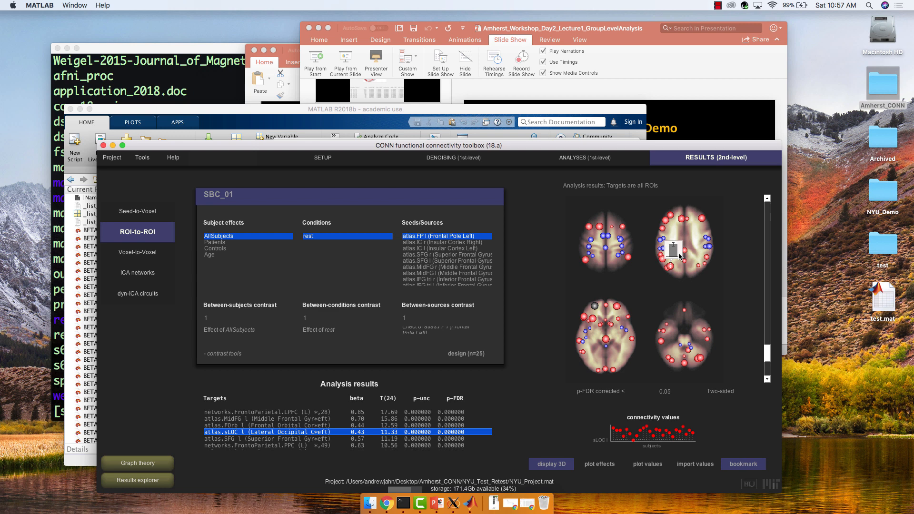
Open the graph theory results and select the left lingual gyrus ROI.
left_click(143, 462)
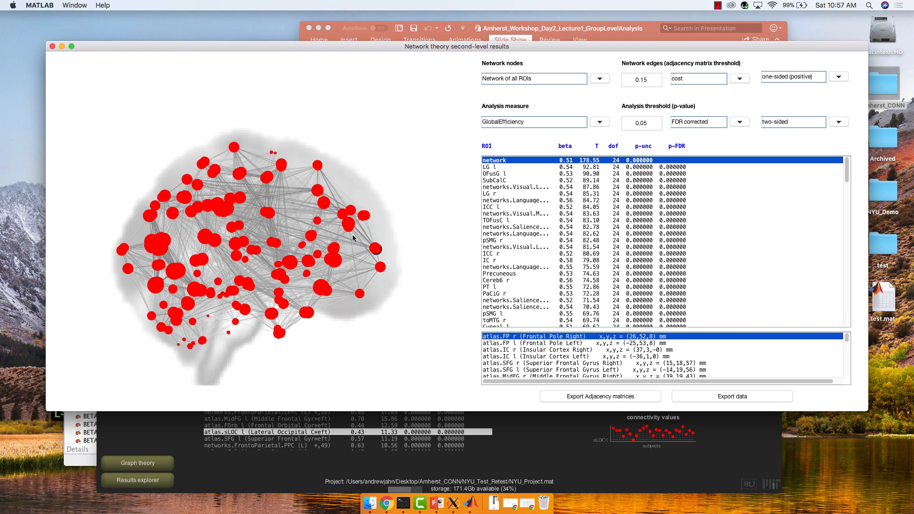
left_click(496, 168)
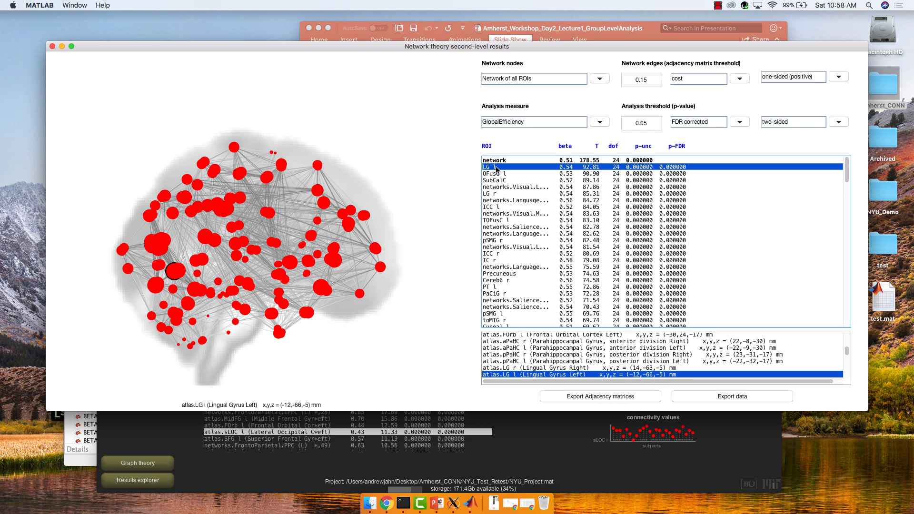
Restrict the graph-theory network nodes to selected ROIs, choosing the Default Mode through Salience SMG (R) network ROIs.
left_click(543, 82)
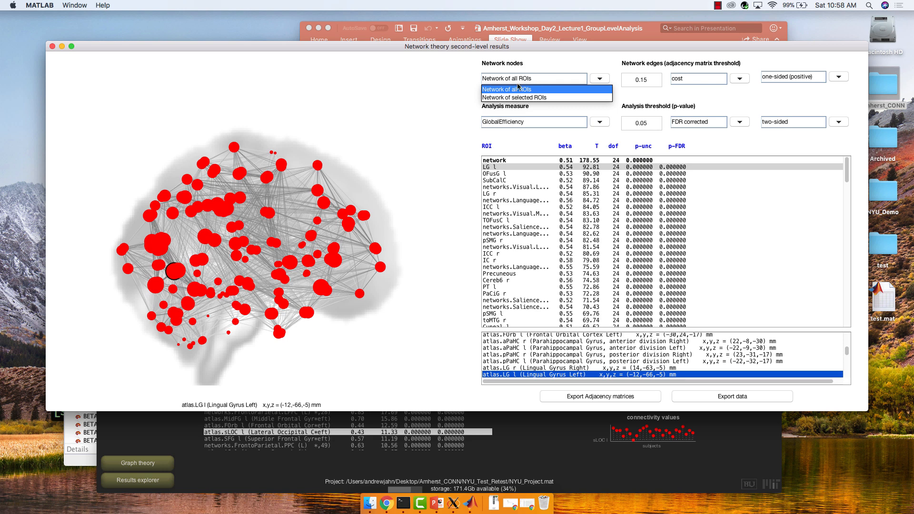
left_click(443, 97)
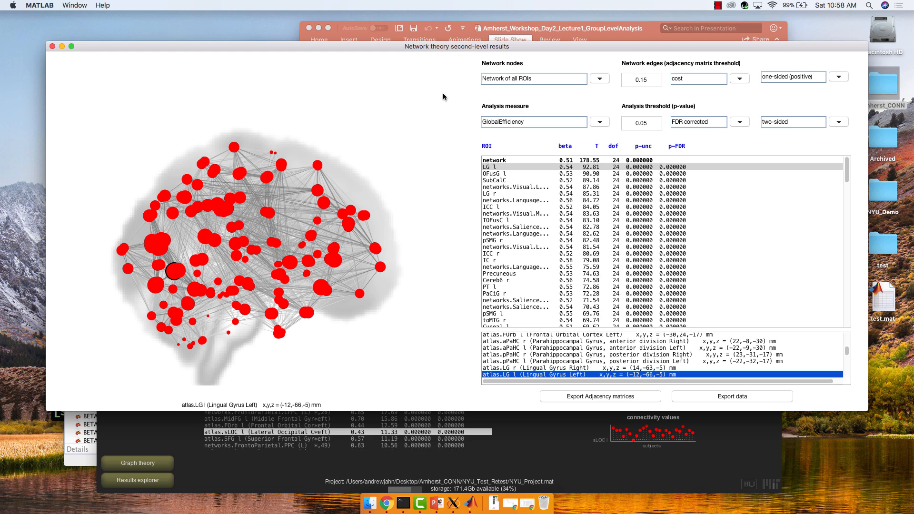
left_click(577, 82)
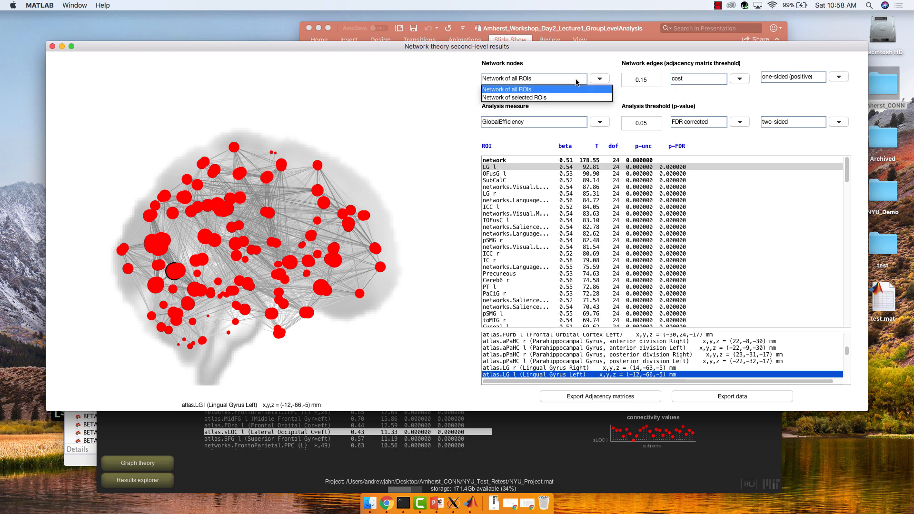
left_click(549, 97)
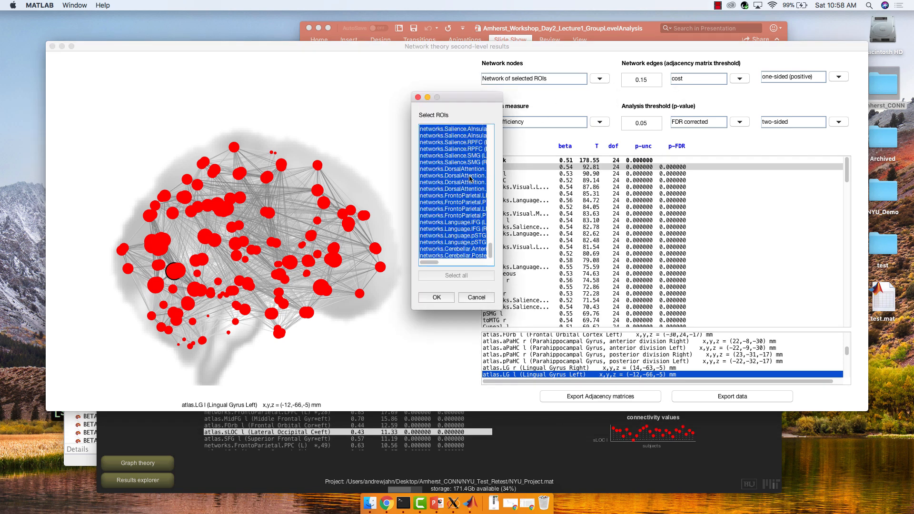
left_click(470, 179)
scroll(469, 178, "up", 6)
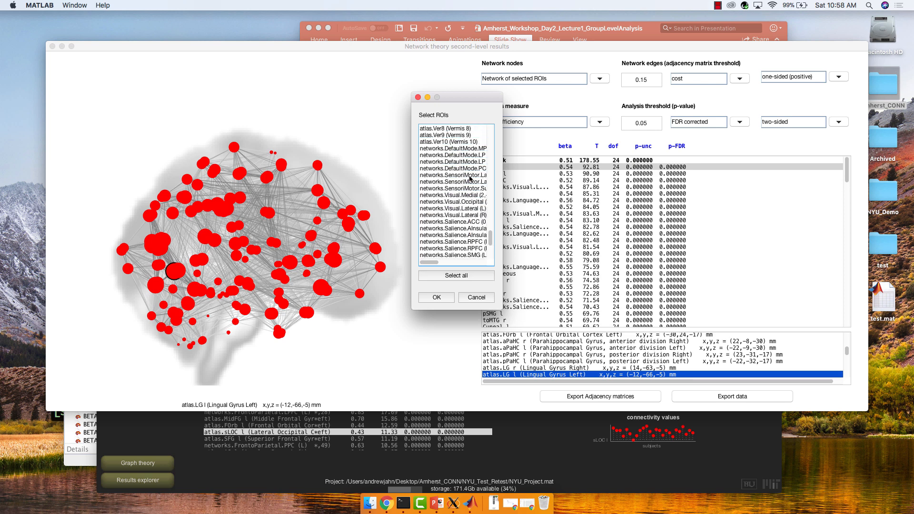
left_click(466, 162)
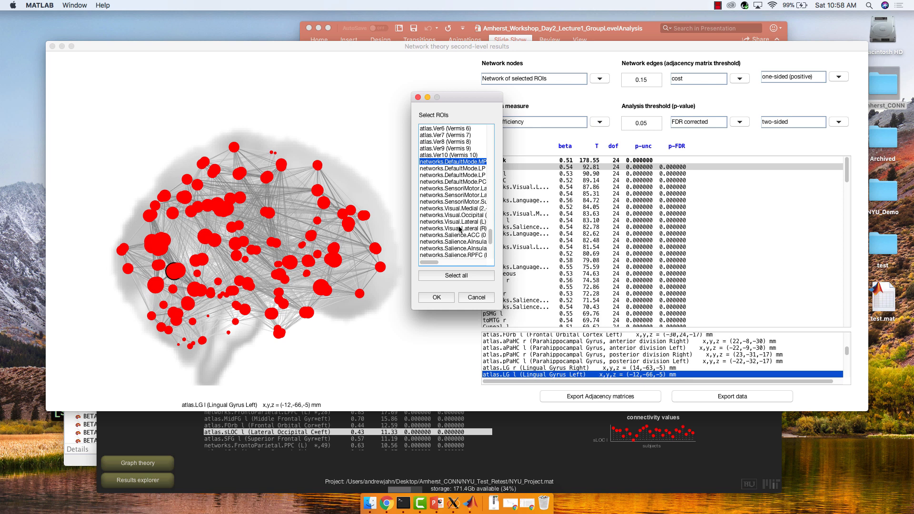
scroll(460, 229, "down", 3)
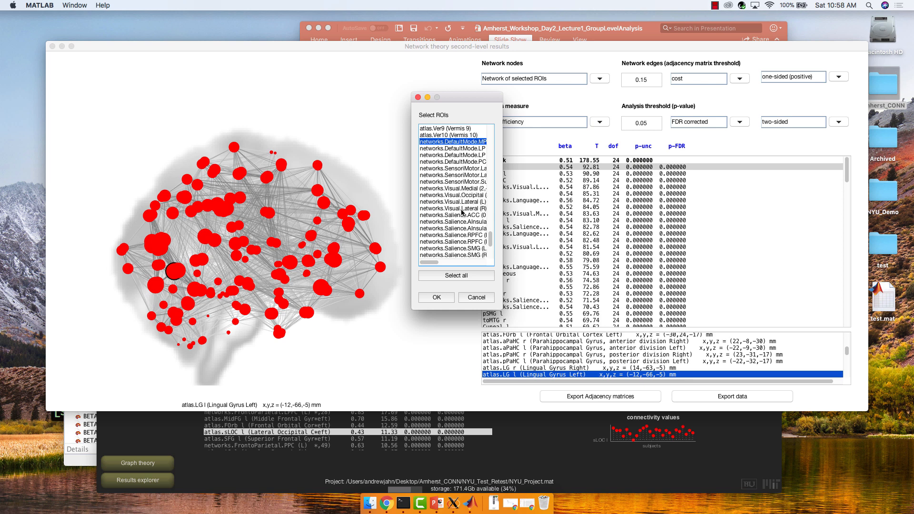
scroll(459, 223, "down", 6)
left_click(458, 215, "shift")
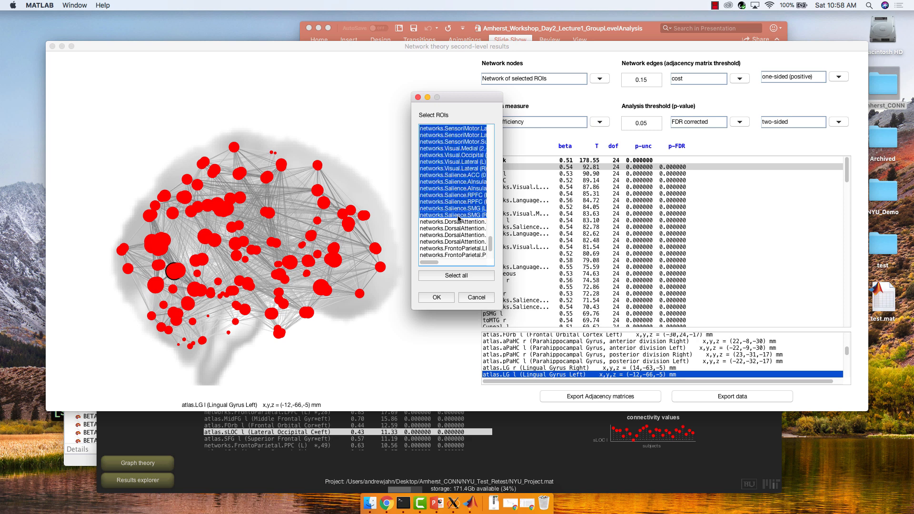
left_click(437, 297)
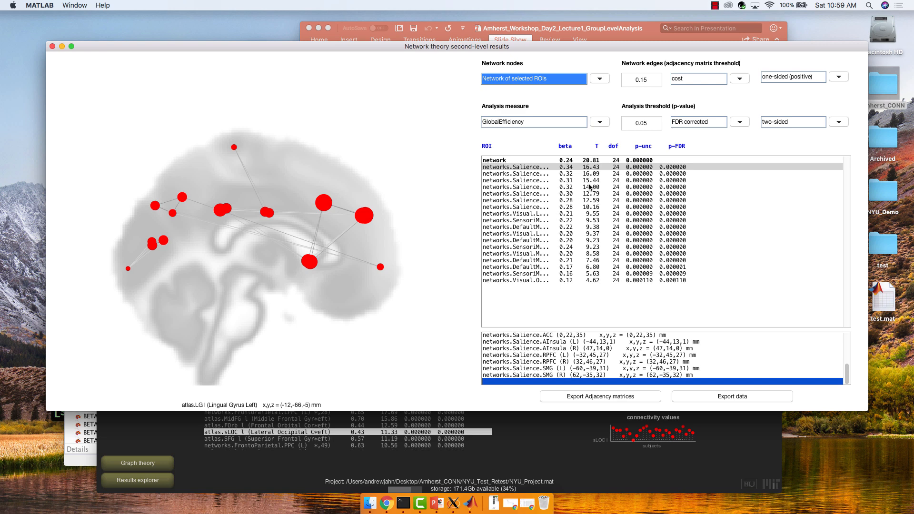
Set the analysis measure to LocalEfficiency and select the Salience RPFC (R) ROI in the results list.
left_click(598, 123)
left_click(578, 141)
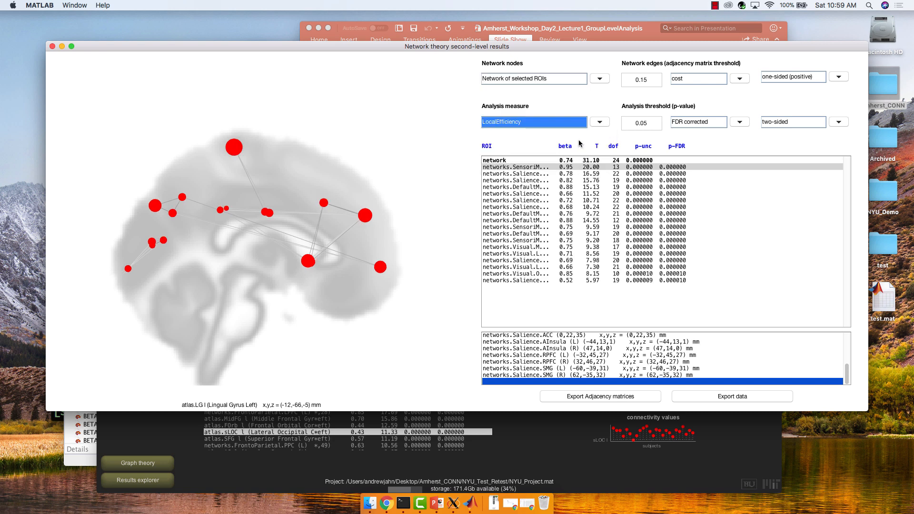
left_click(526, 174)
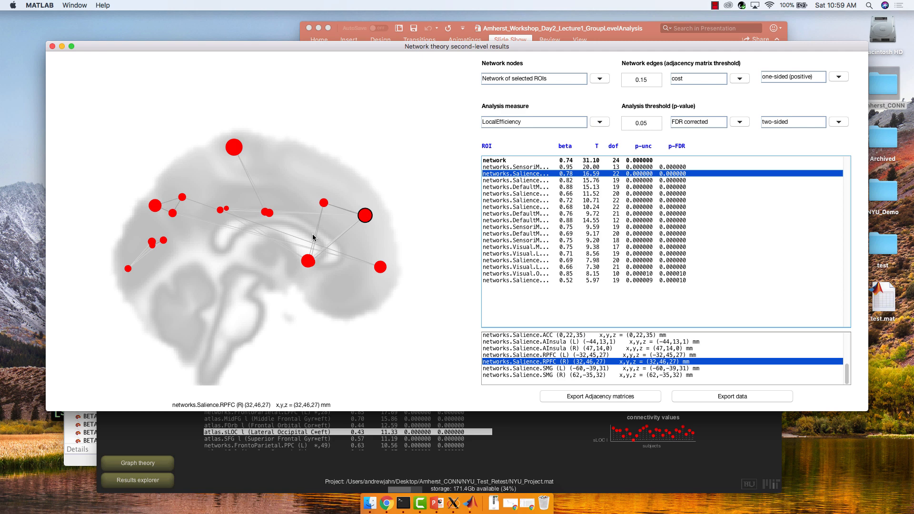
Set the analysis measure to ClusteringCoefficient and switch the brain display to an axial view.
left_click(540, 125)
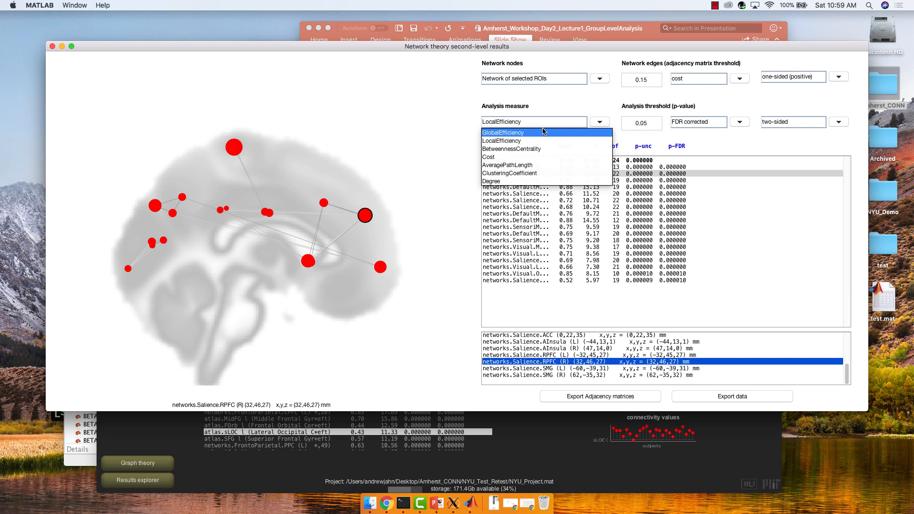
left_click(527, 173)
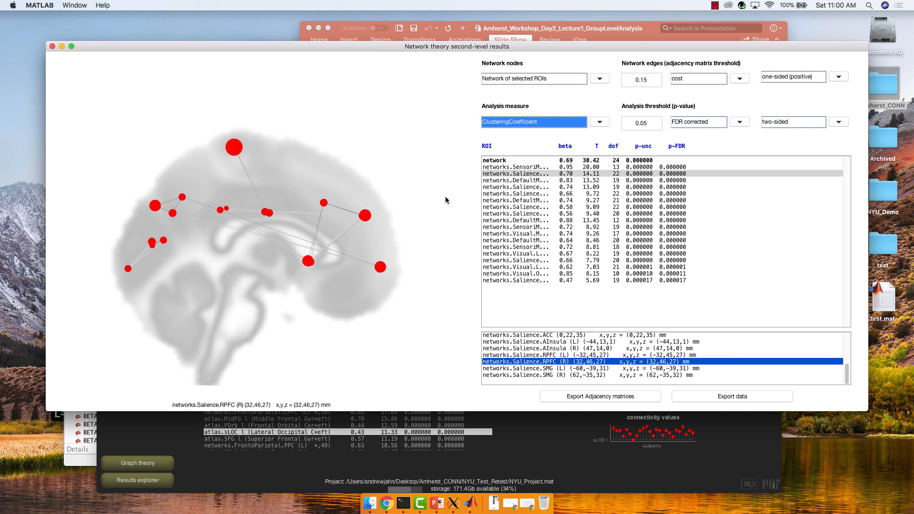
right_click(317, 143)
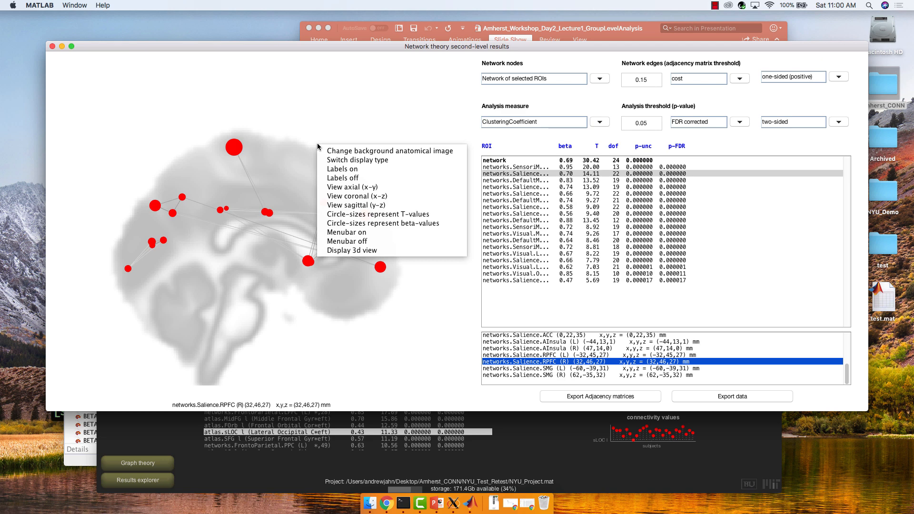
left_click(345, 187)
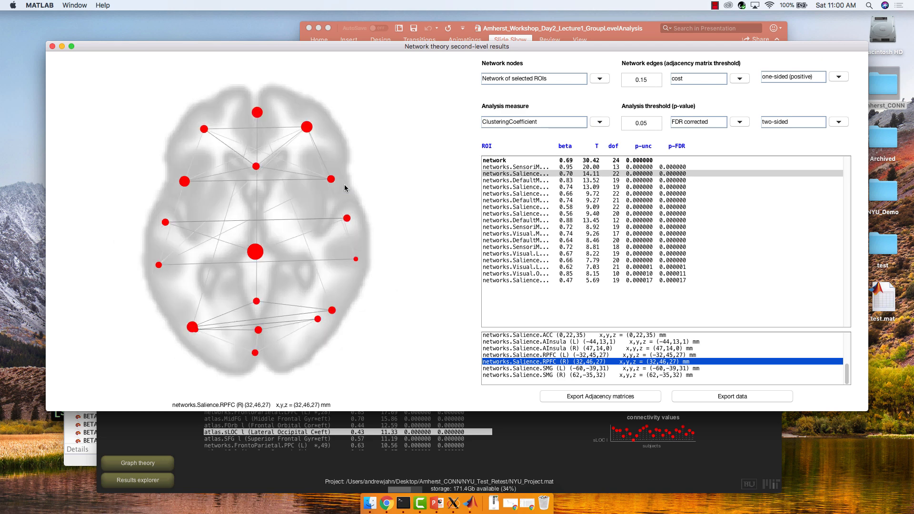
right_click(351, 115)
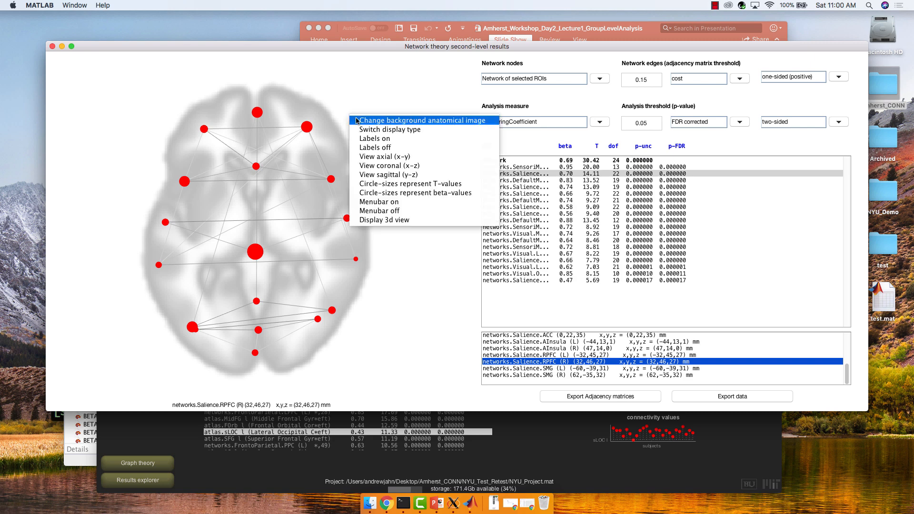
left_click(428, 241)
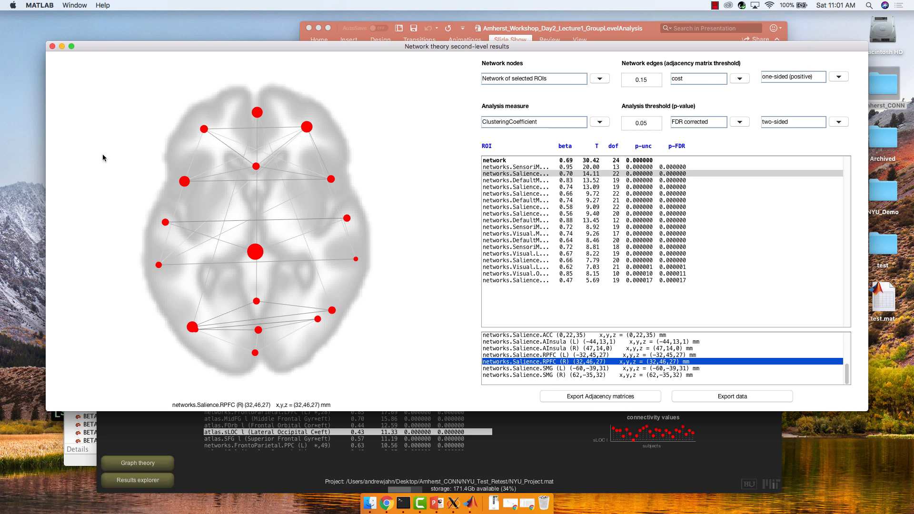
Close the graph theory results window and open the ROI-to-ROI results explorer.
left_click(52, 46)
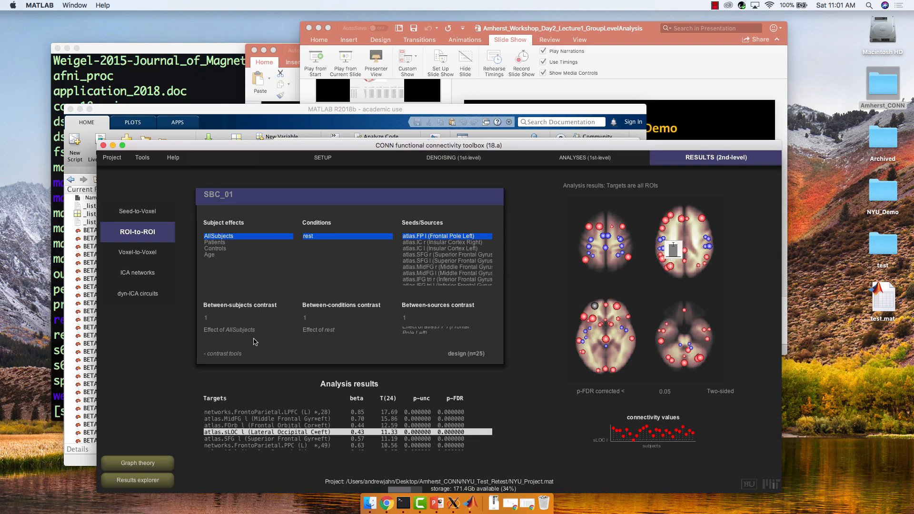
left_click(144, 482)
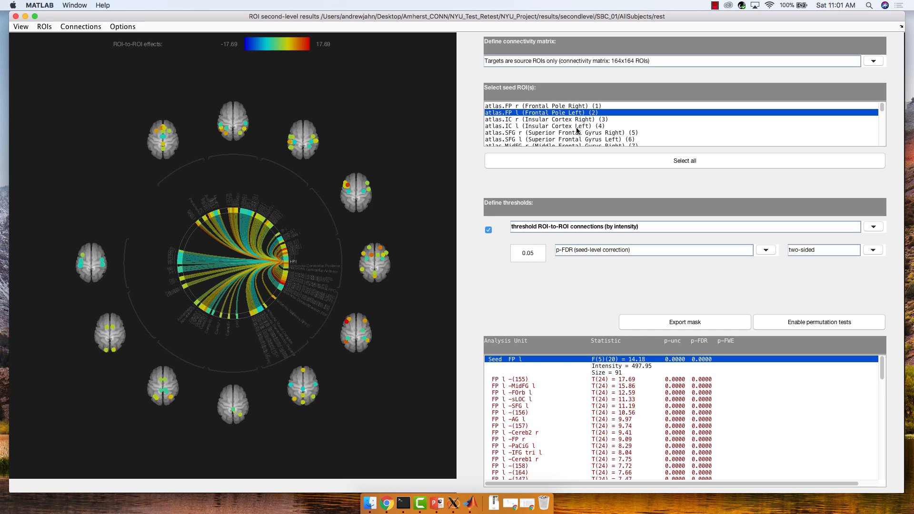
scroll(578, 130, "down", 4)
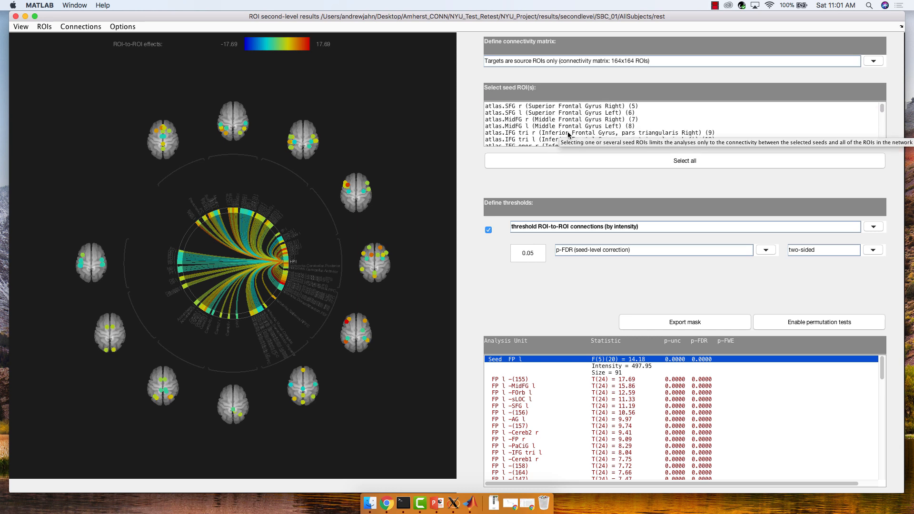
Define the connectivity matrix as a manually-defined subset of ROIs, from Default Mode LP (L) through Salience SMG (R).
left_click(566, 63)
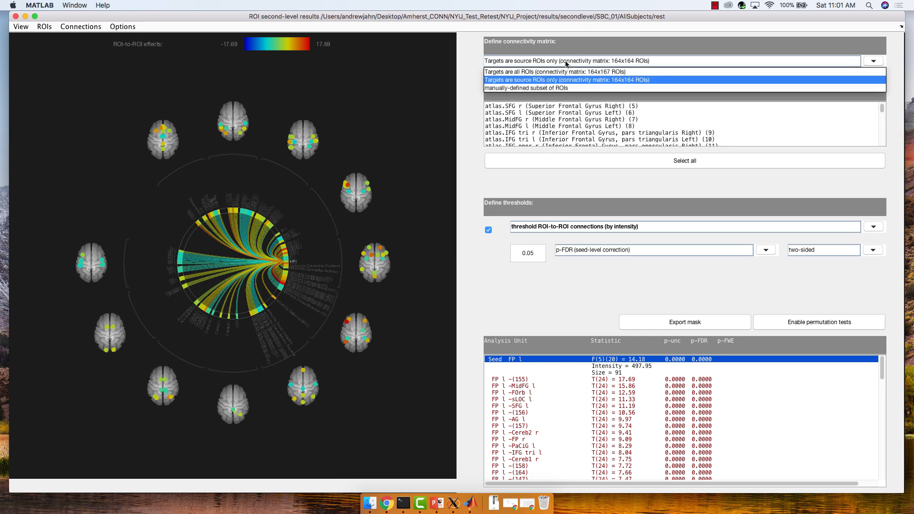
left_click(553, 90)
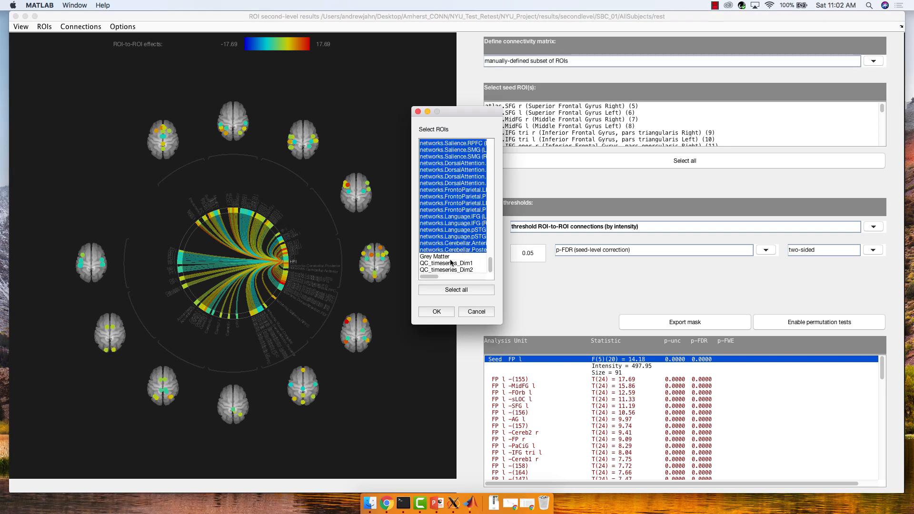
scroll(450, 252, "up", 2)
scroll(450, 252, "up", 20)
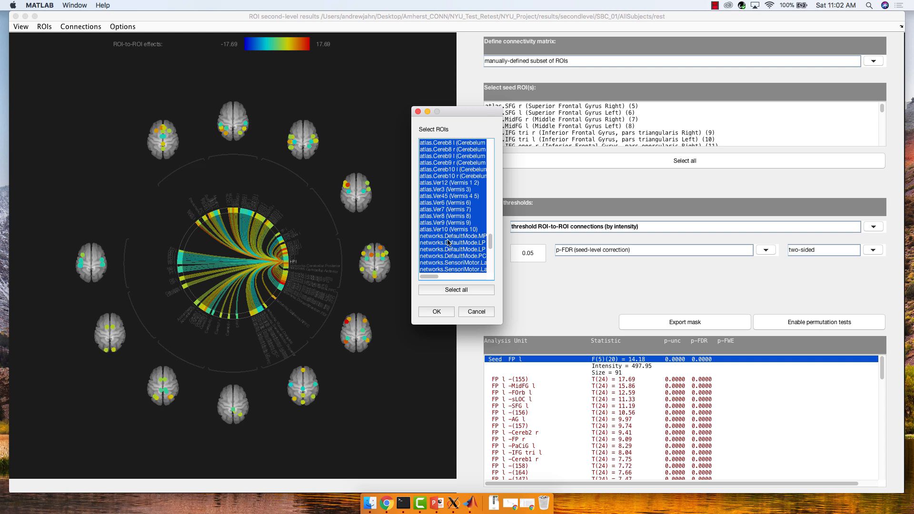
left_click(450, 243)
scroll(448, 238, "down", 5)
scroll(448, 238, "down", 2)
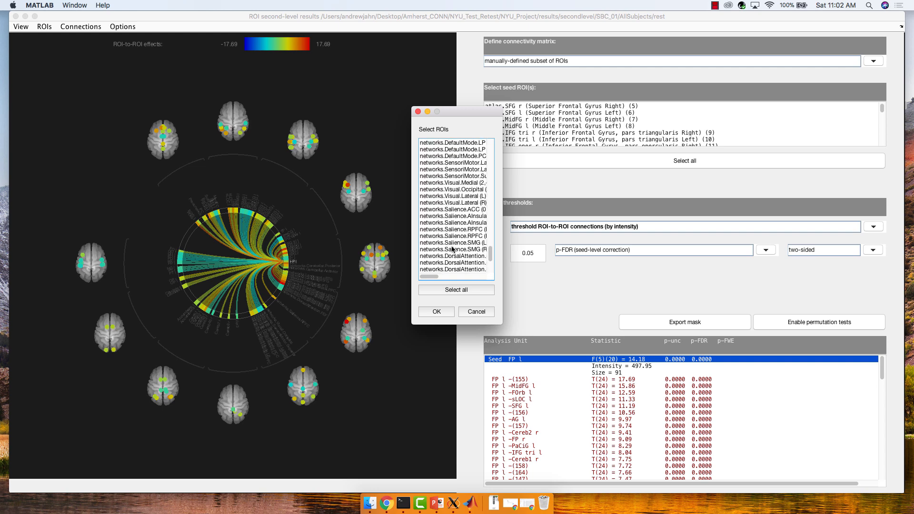
left_click(452, 250, "shift")
left_click(439, 310)
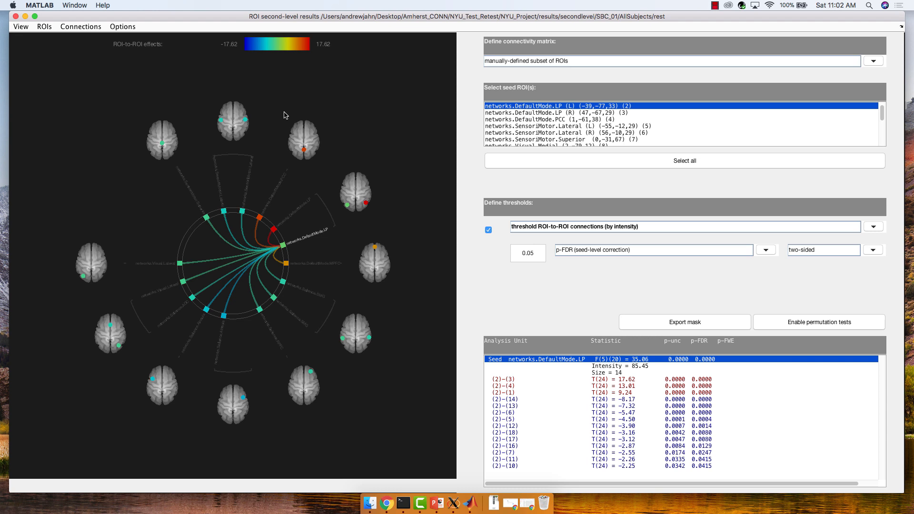
Examine individual connections of the Default Mode LP (L) seed by selecting them in the display and results list.
left_click(359, 175)
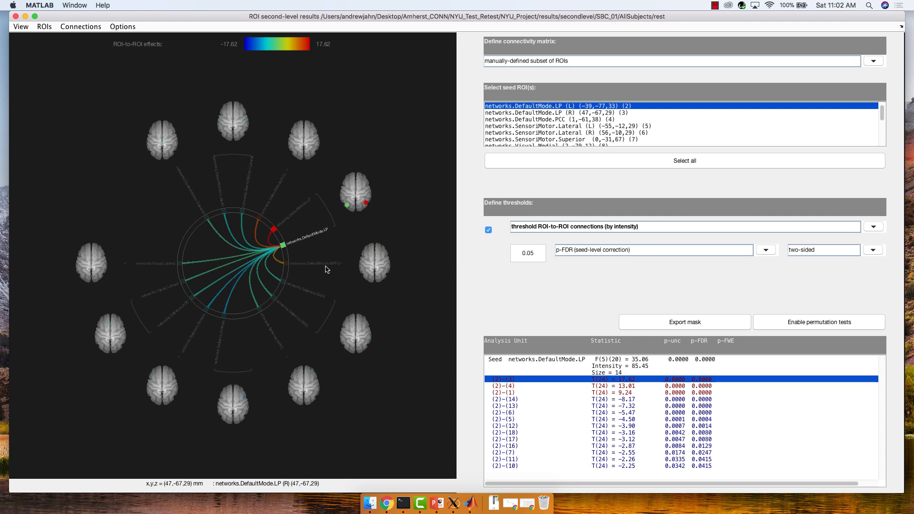
left_click(604, 392)
left_click(604, 386)
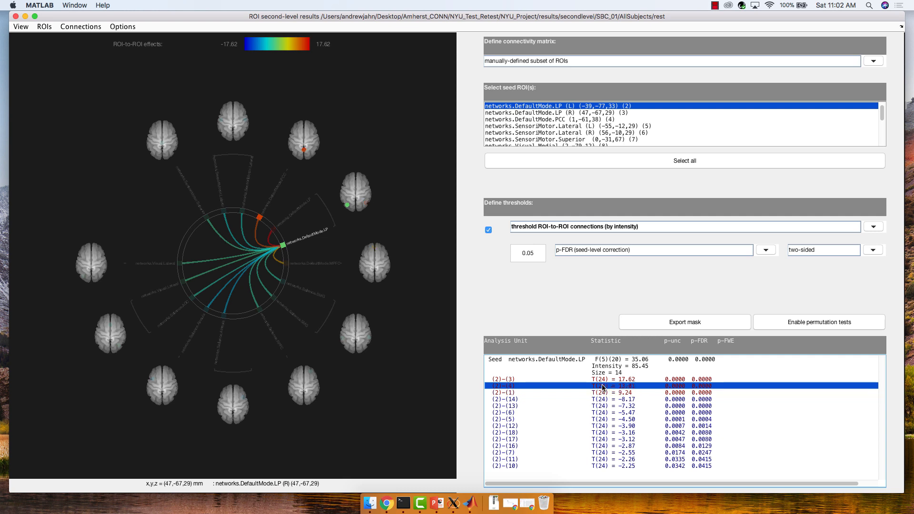
left_click(600, 399)
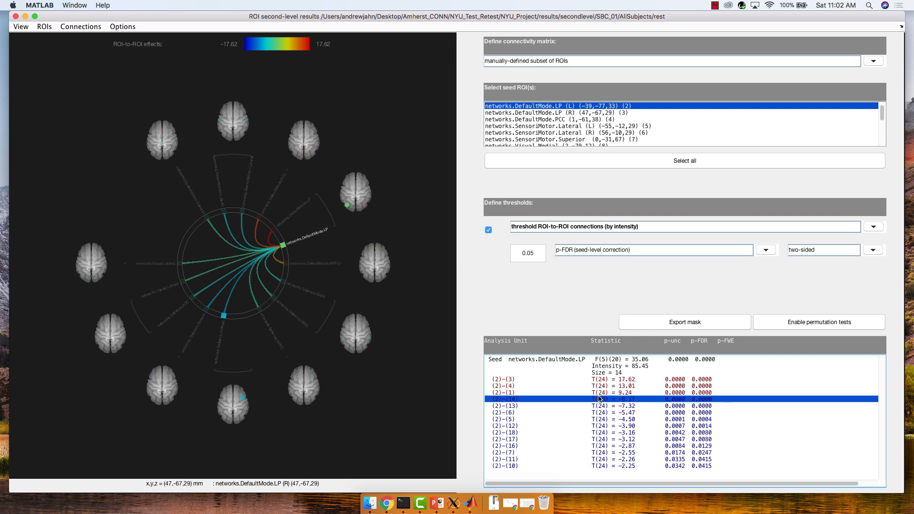